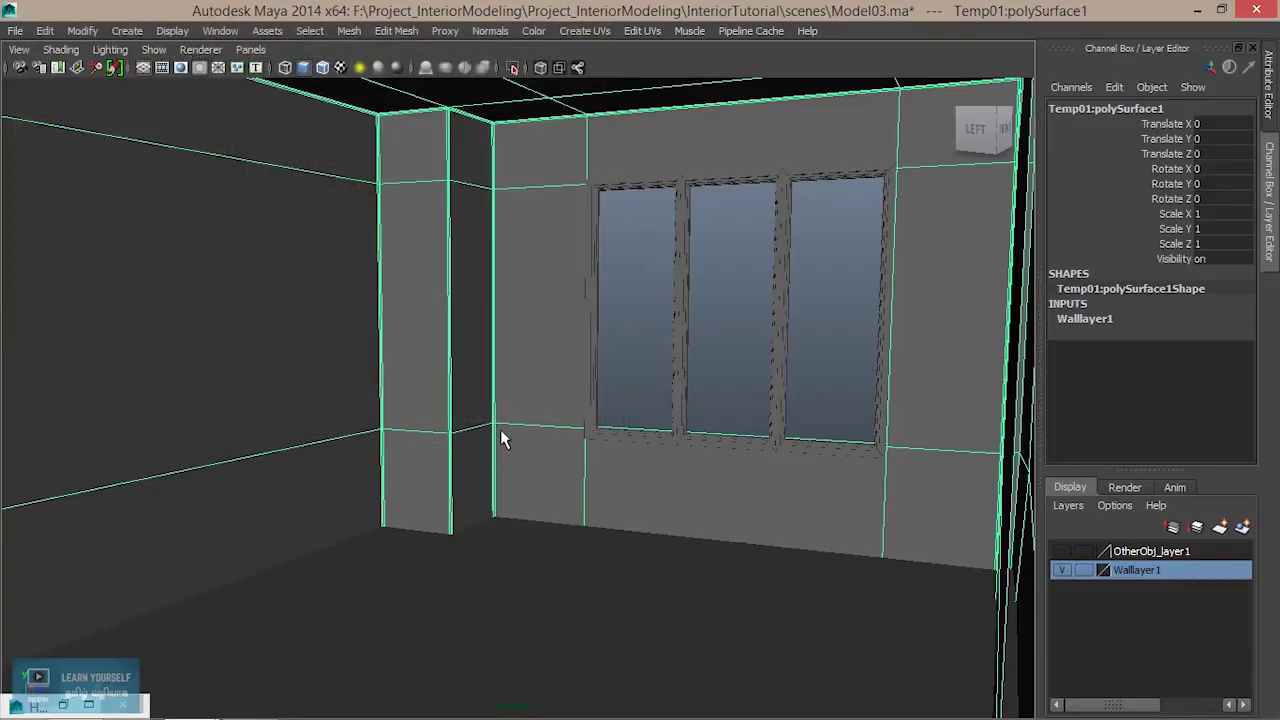
- Add an area light to the scene and frame the window wall from inside the room
mouse_move(437, 434)
left_mouse_down("alt")
mouse_move(494, 428)
mouse_move(307, 437)
left_mouse_up("alt")
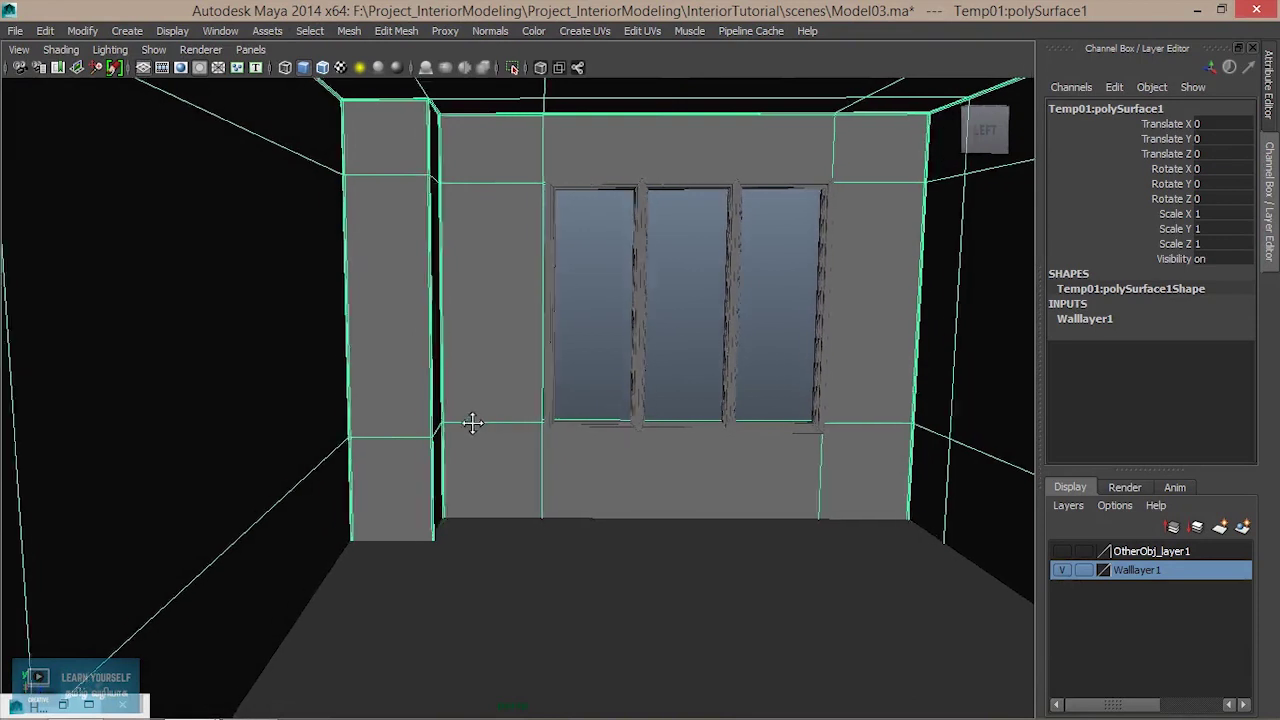
mouse_move(372, 412)
left_mouse_down("alt")
mouse_move(286, 400)
mouse_move(308, 405)
left_mouse_up("alt")
mouse_move(427, 451)
left_mouse_down("alt")
mouse_move(43, 471)
mouse_move(110, 250)
left_mouse_up("alt")
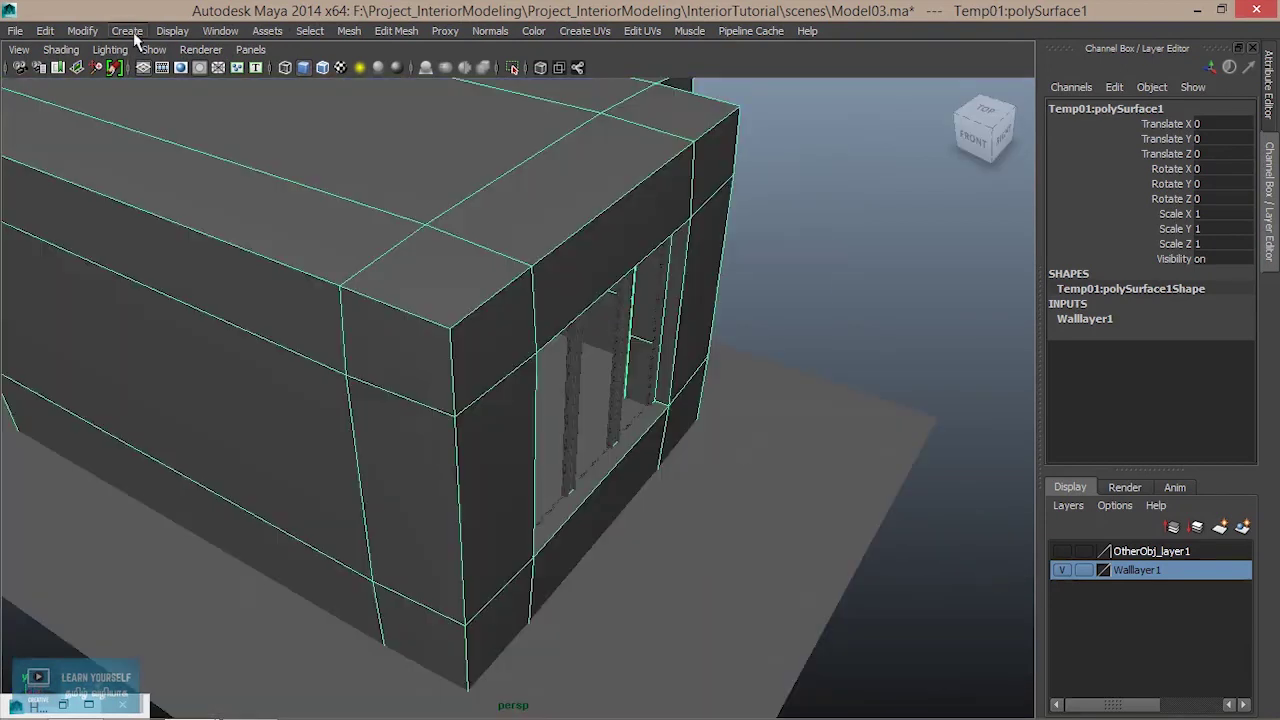
left_click(127, 30)
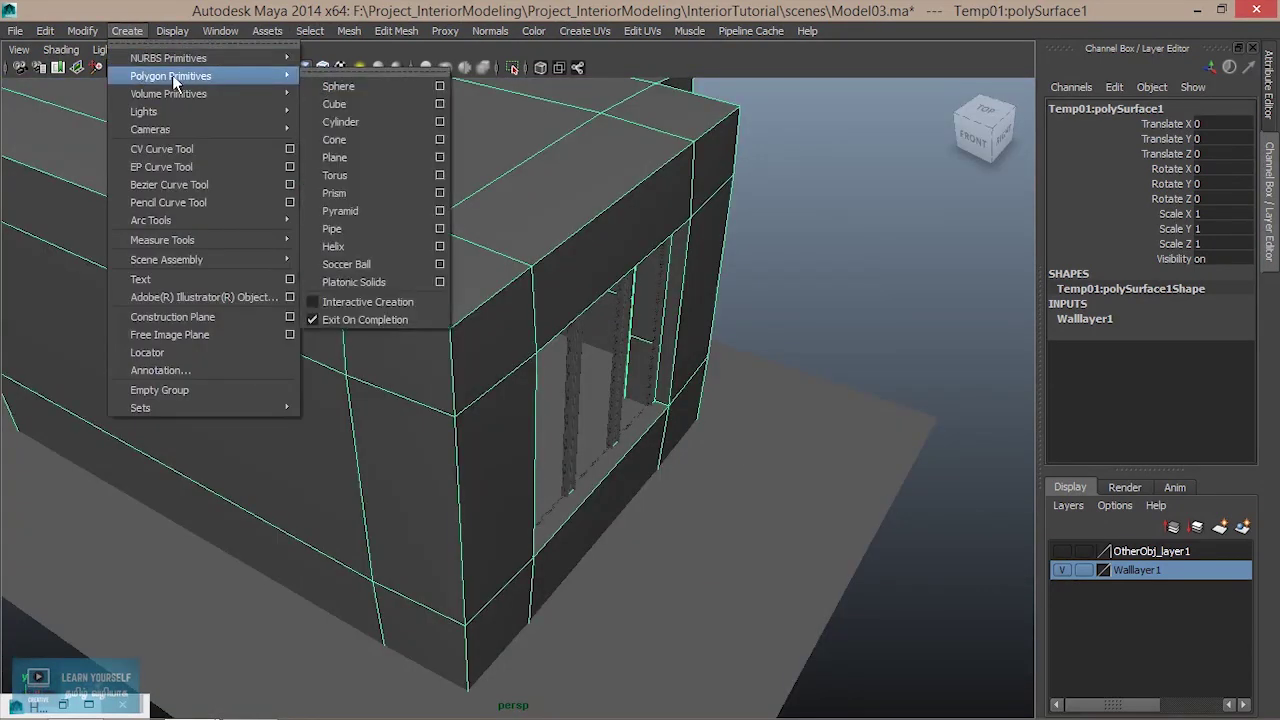
mouse_move(143, 111)
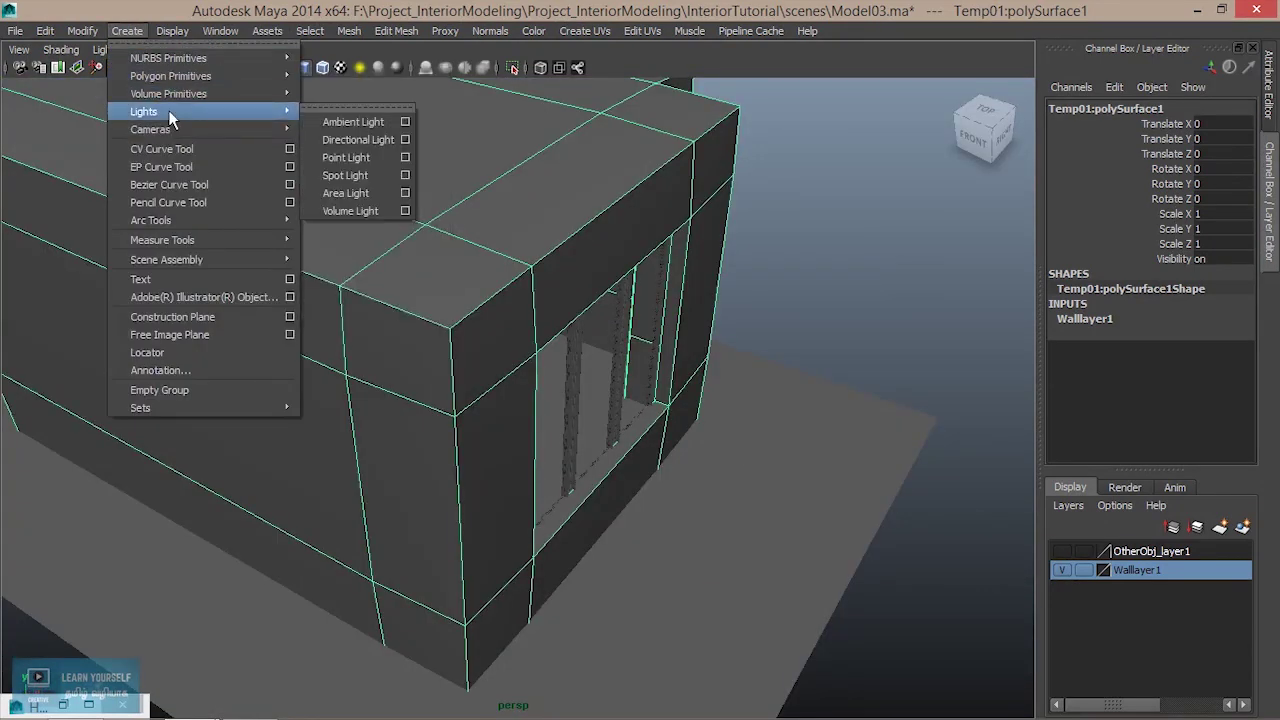
left_click(362, 193)
mouse_move(572, 392)
right_mouse_down("alt")
mouse_move(720, 374)
mouse_move(857, 323)
mouse_move(616, 378)
right_mouse_up("alt")
mouse_move(616, 372)
left_mouse_down("alt")
mouse_move(531, 403)
mouse_move(623, 391)
left_mouse_up("alt")
- Enlarge and slide the area light toward the window, then delete it
key("r")
right_click_drag(571, 434, 543, 600, "alt")
mouse_move(541, 590)
left_mouse_down()
mouse_move(620, 594)
mouse_move(580, 613)
left_mouse_up()
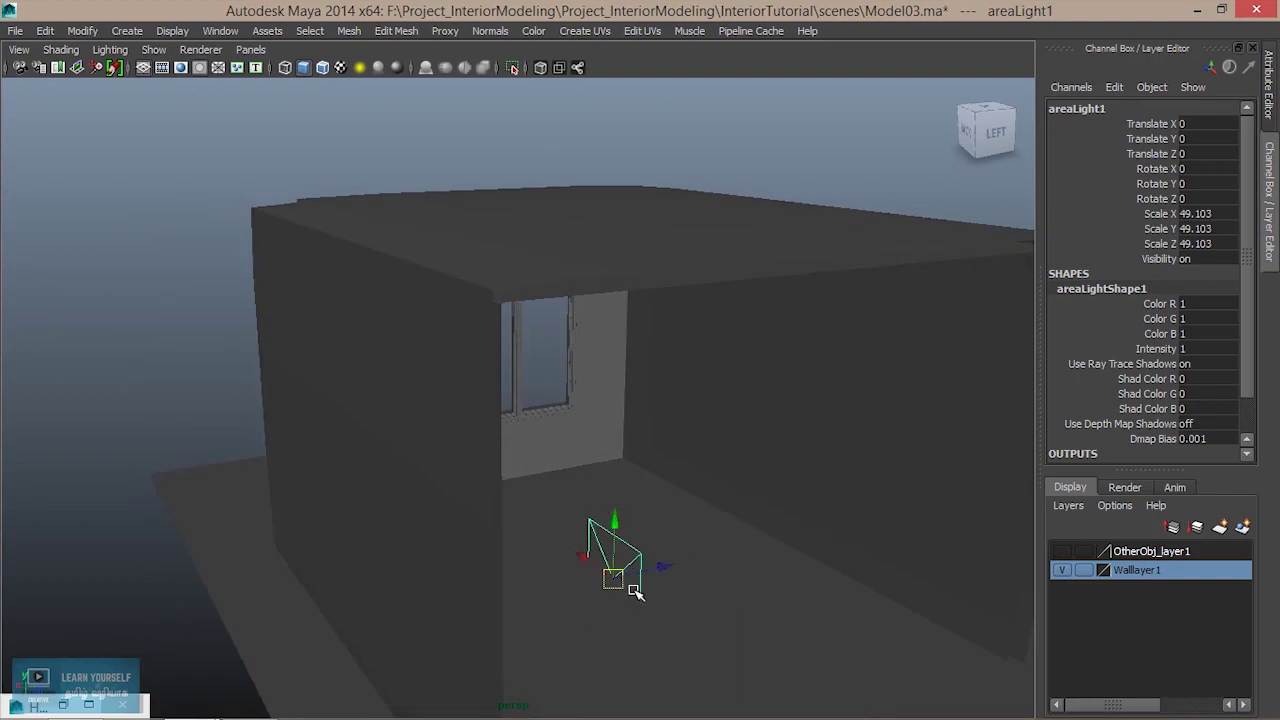
key("w")
mouse_move(609, 554)
left_mouse_down()
mouse_move(463, 472)
mouse_move(568, 507)
left_mouse_up()
right_click_drag(517, 474, 766, 549, "alt")
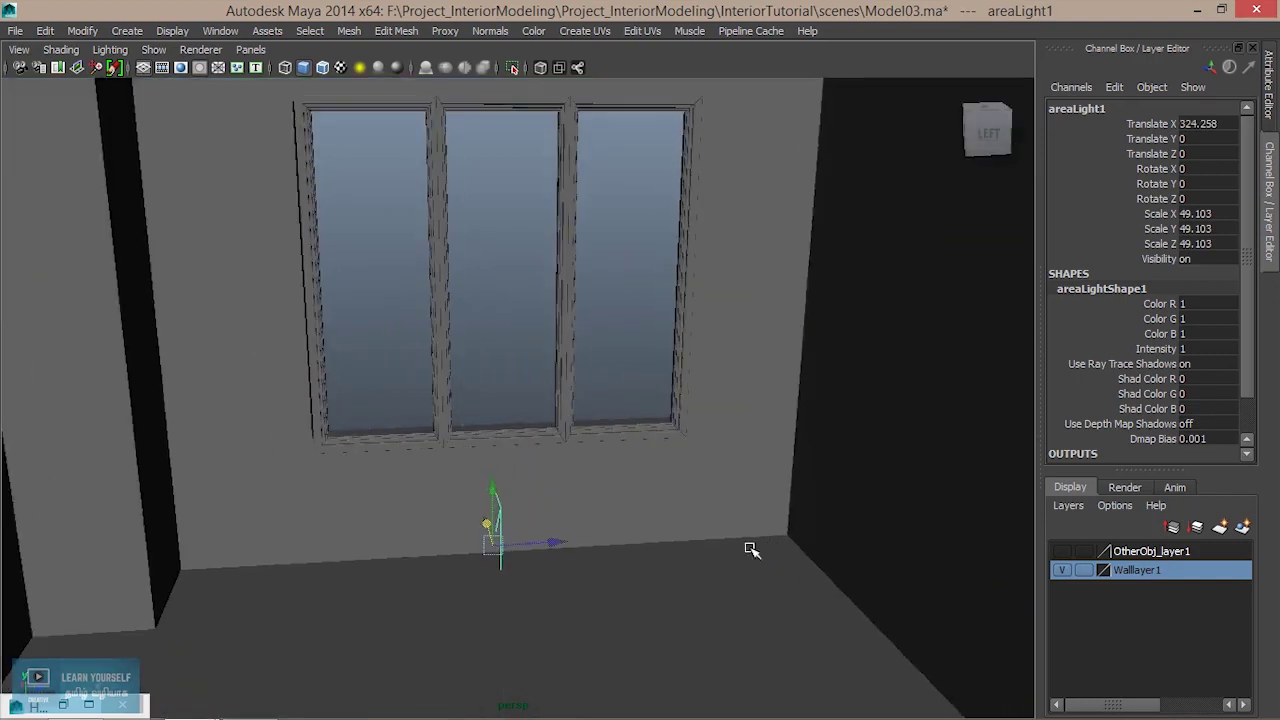
right_click_drag(609, 520, 600, 516, "alt")
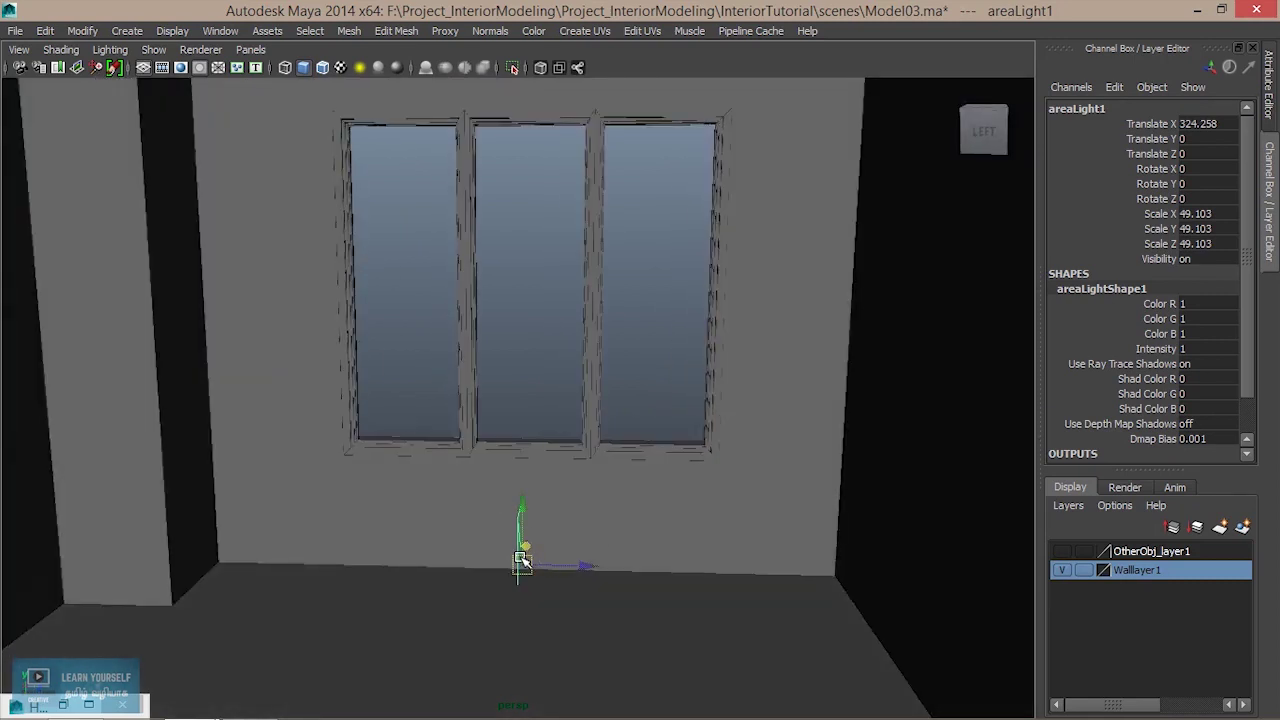
key("Delete")
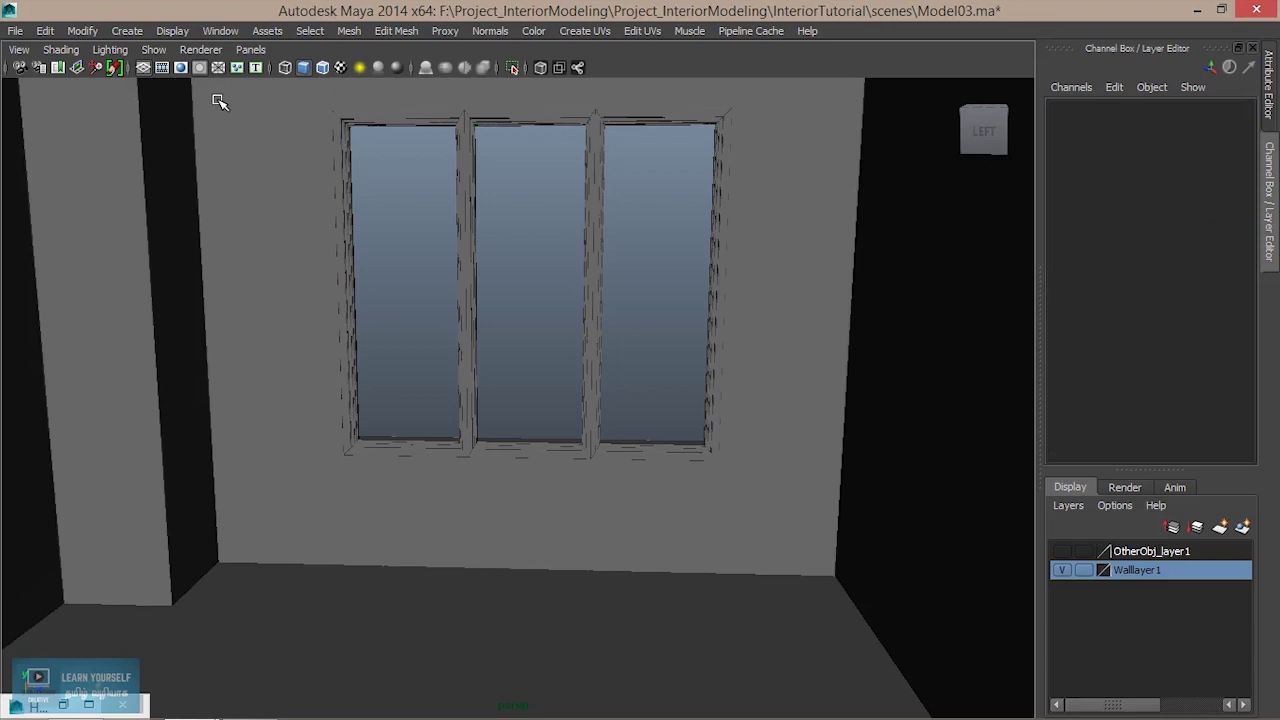
- Restore the status line from the hotbox
key("space")
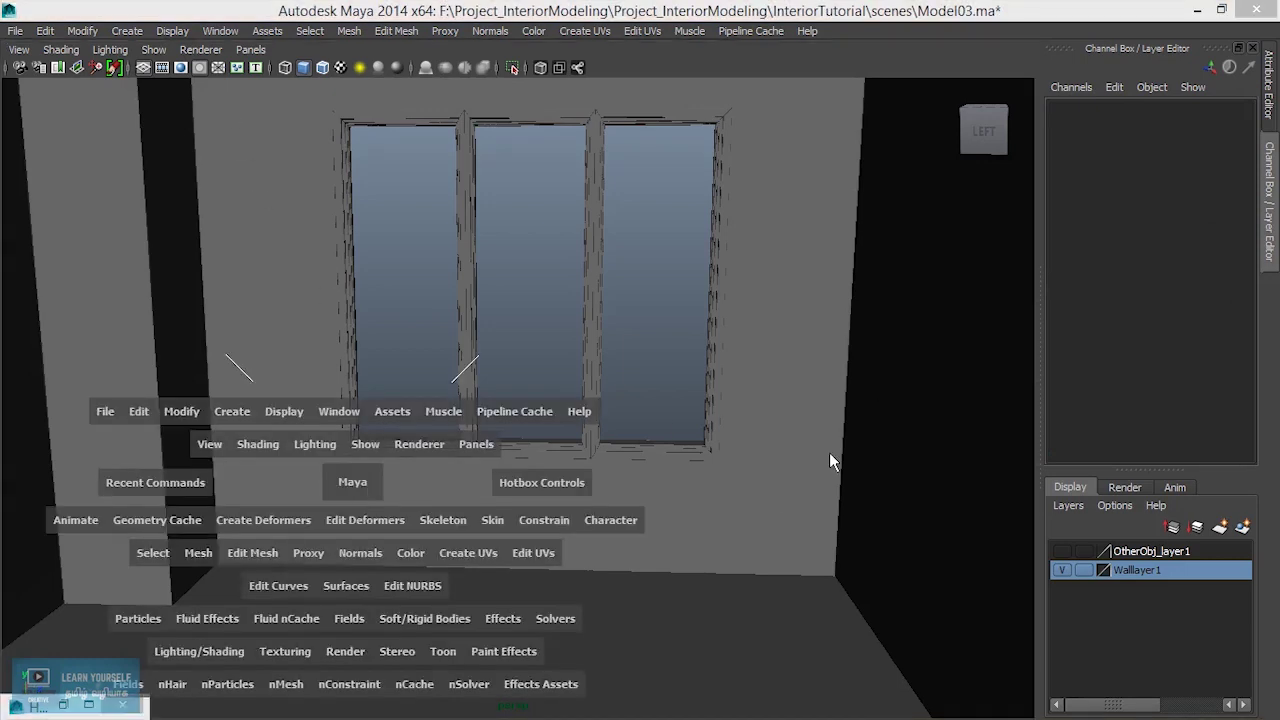
left_click(829, 452)
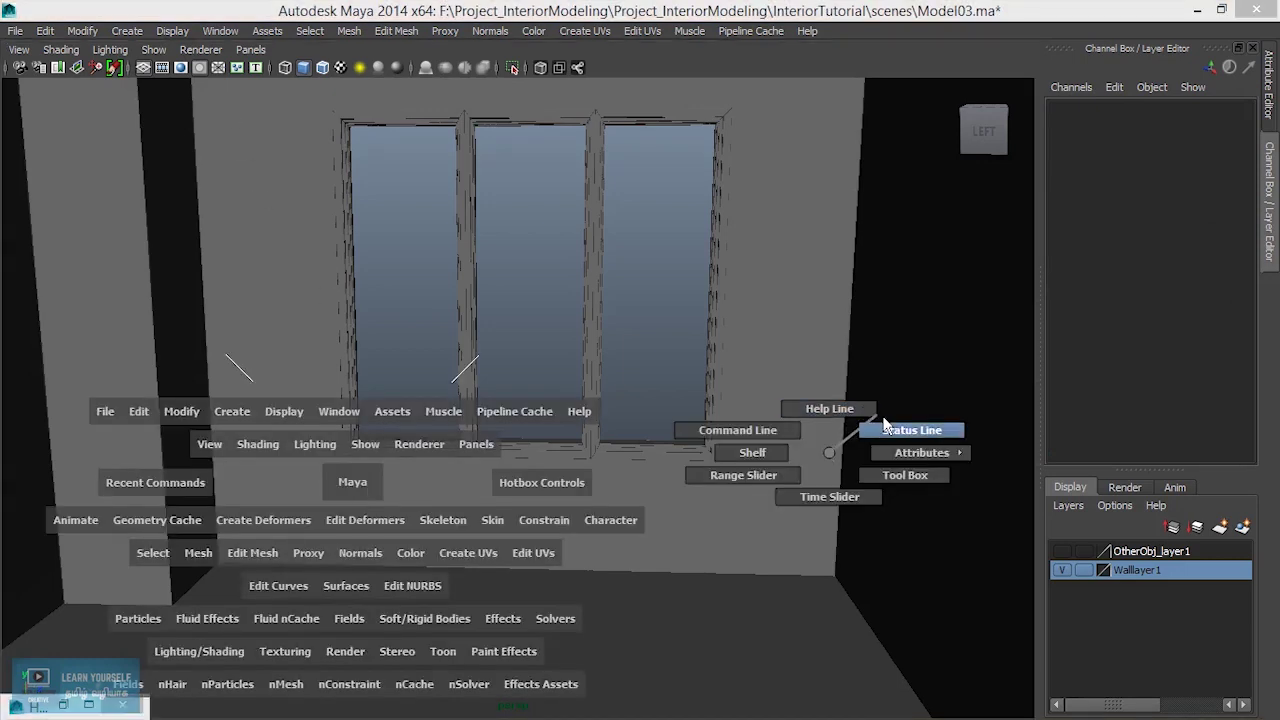
left_click_drag(829, 458, 897, 437)
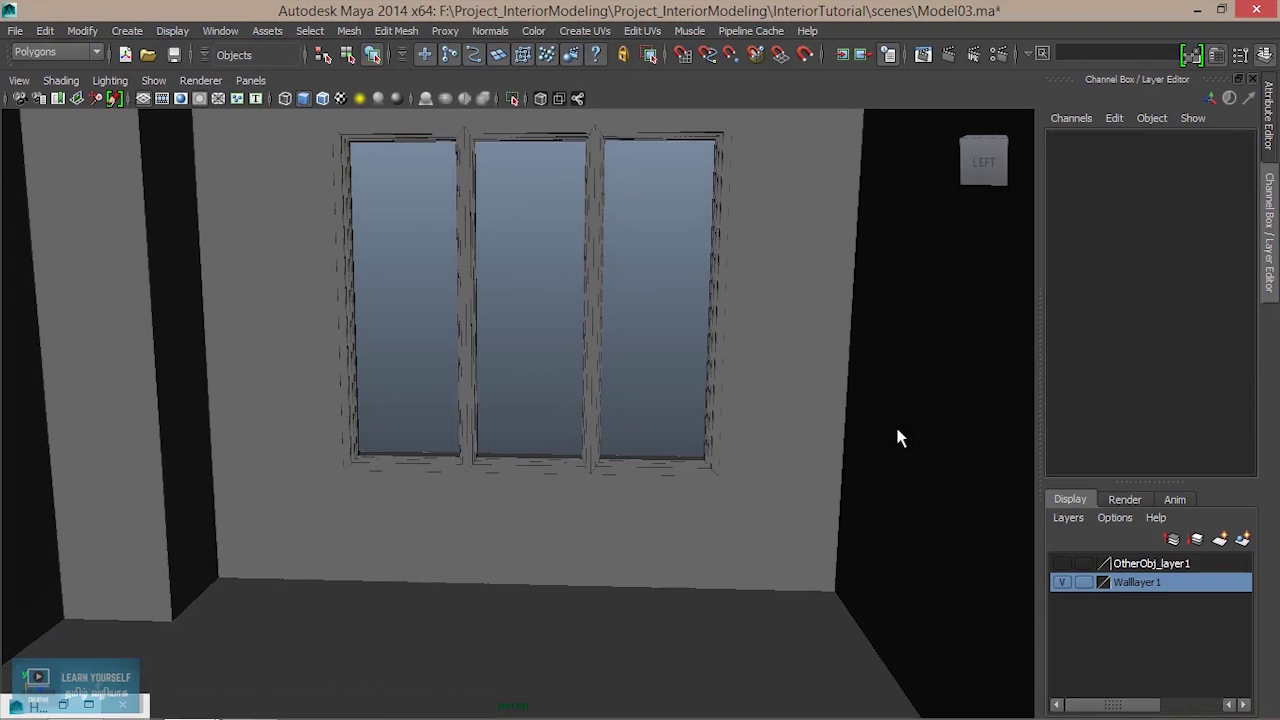
- Render the room from camera1 in the Render View, sizing the window around the image
left_click(952, 54)
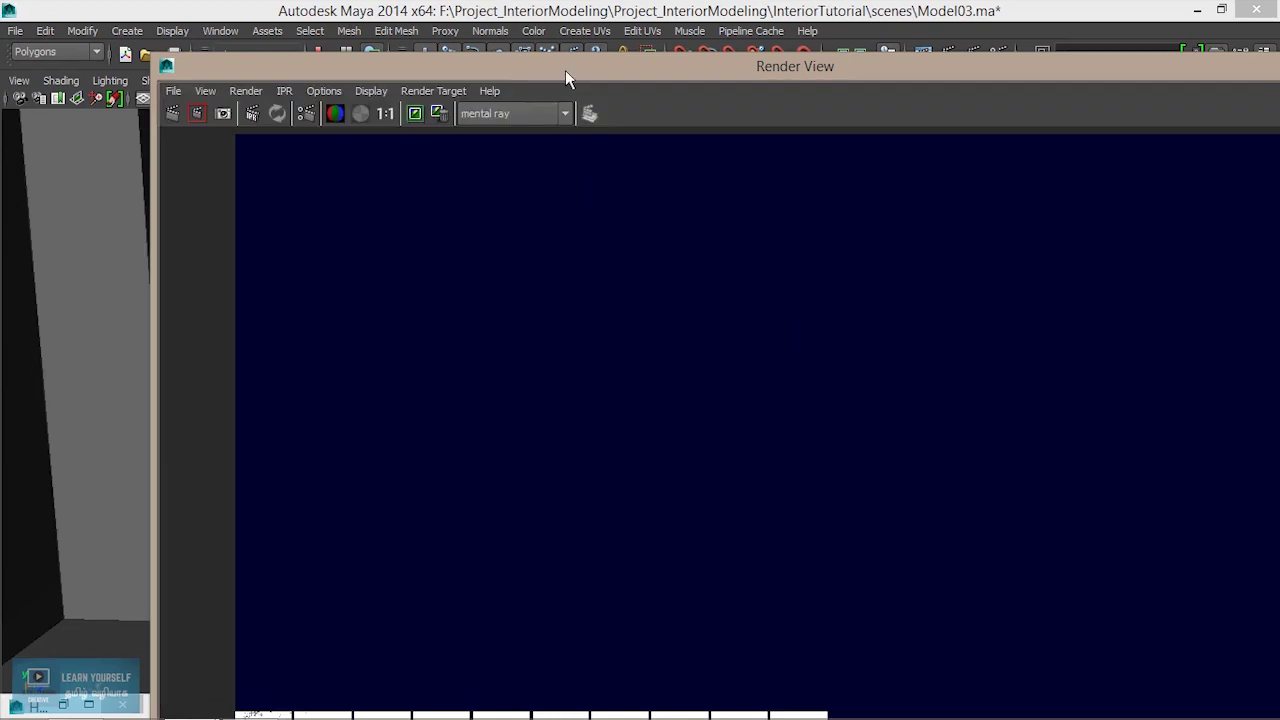
left_click_drag(565, 70, 494, 31)
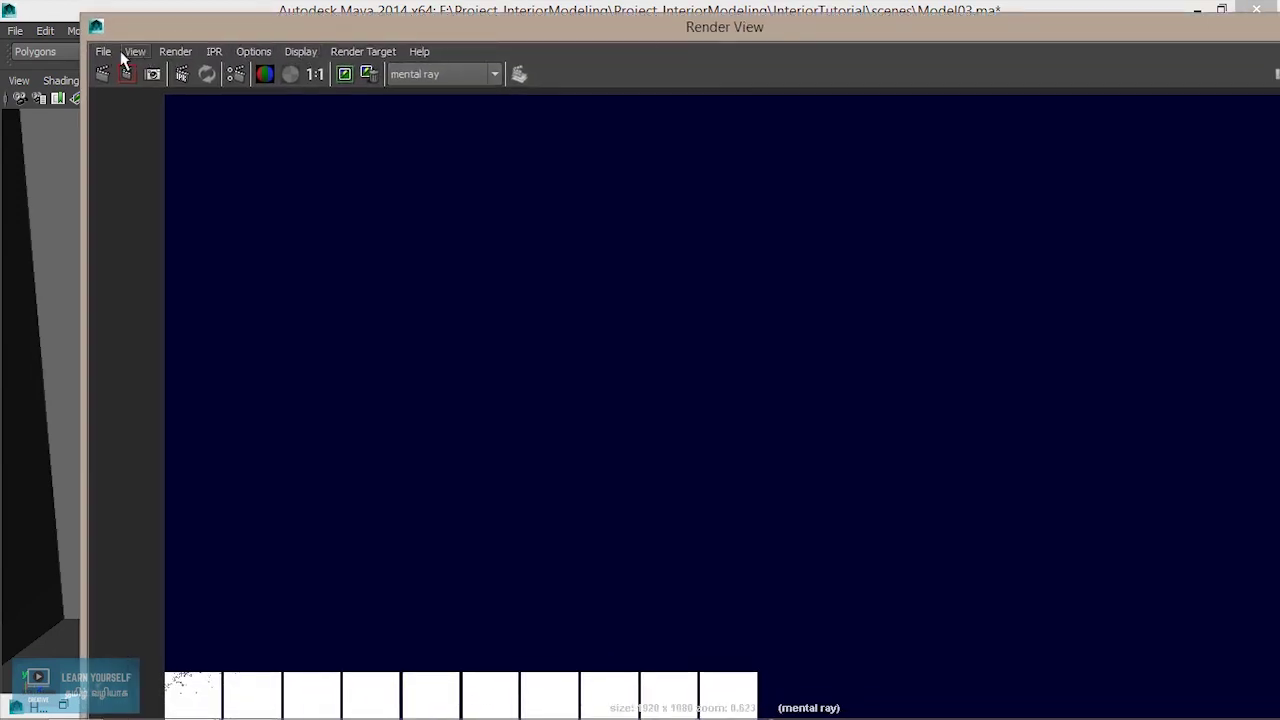
left_click(168, 51)
mouse_move(194, 153)
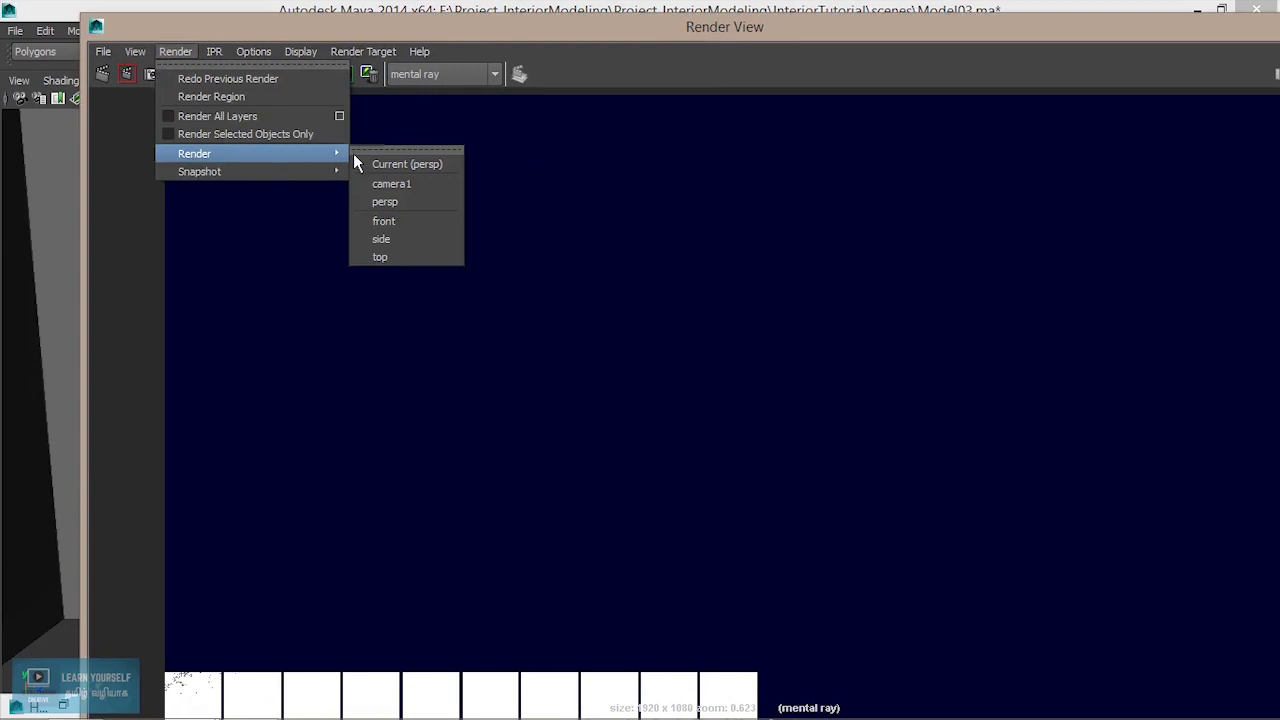
left_click(373, 189)
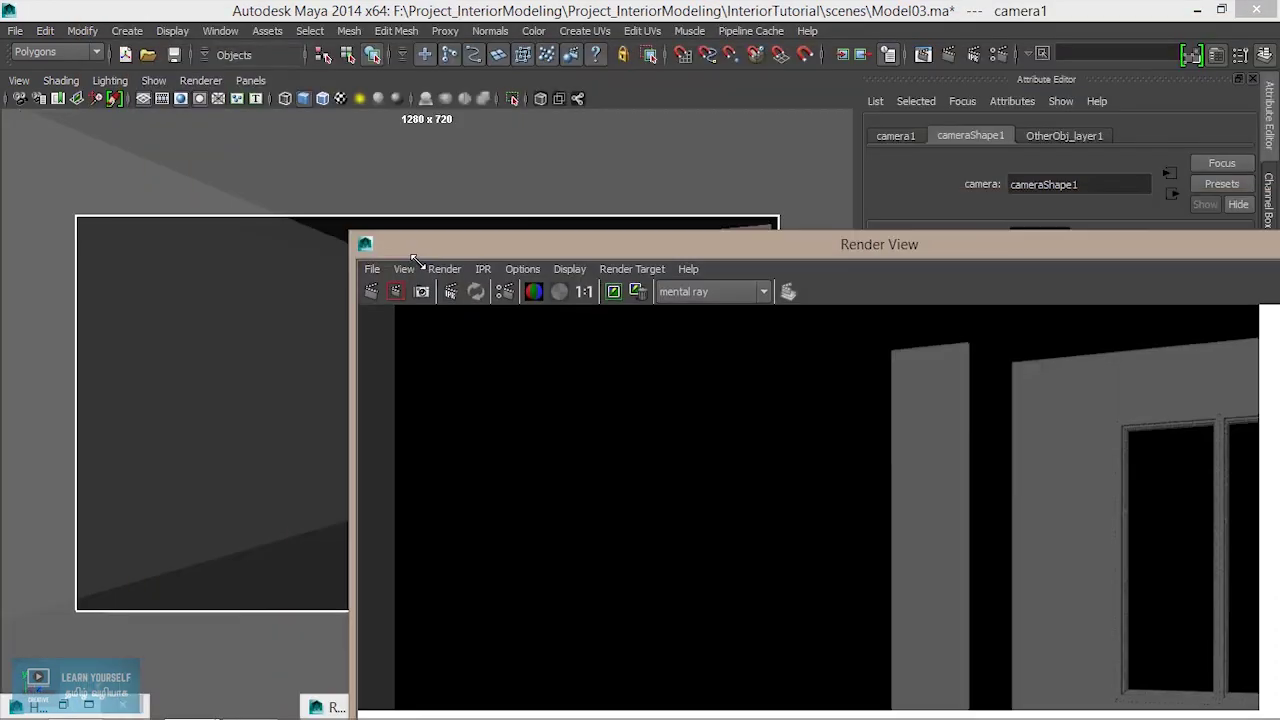
mouse_move(120, 52)
left_mouse_down()
mouse_move(470, 272)
mouse_move(134, 58)
left_mouse_up()
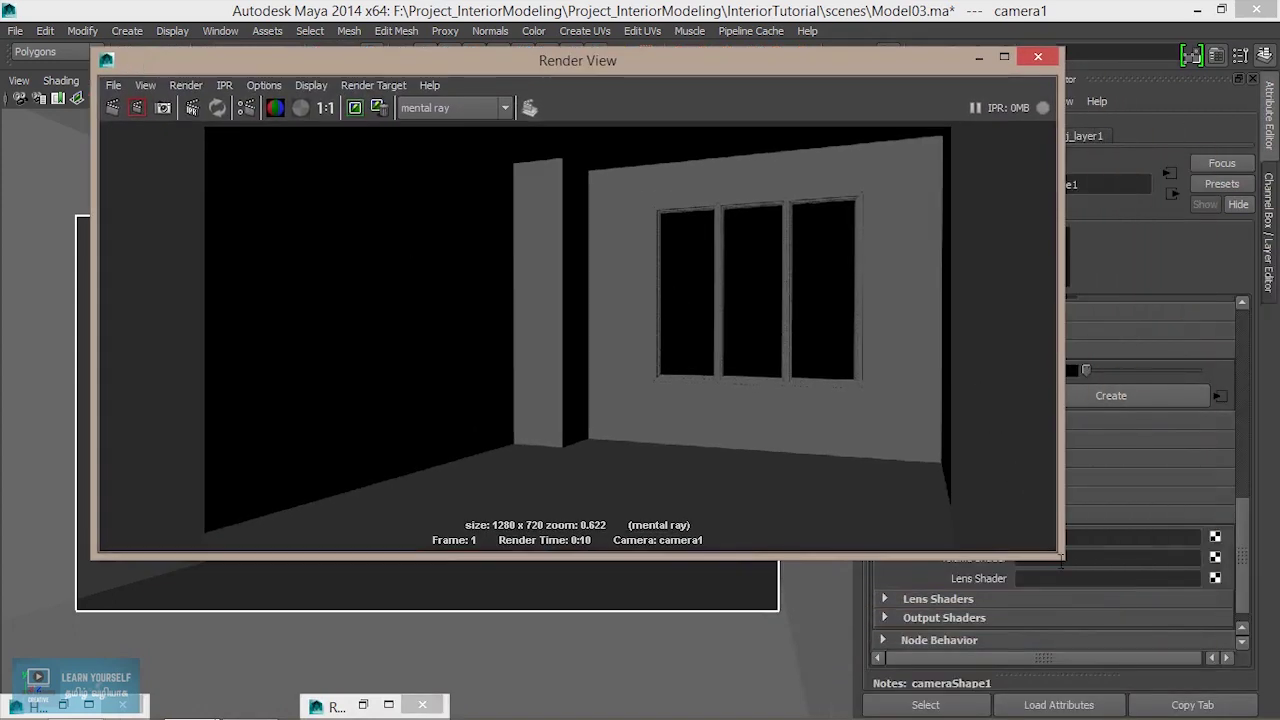
left_click_drag(1059, 553, 930, 632)
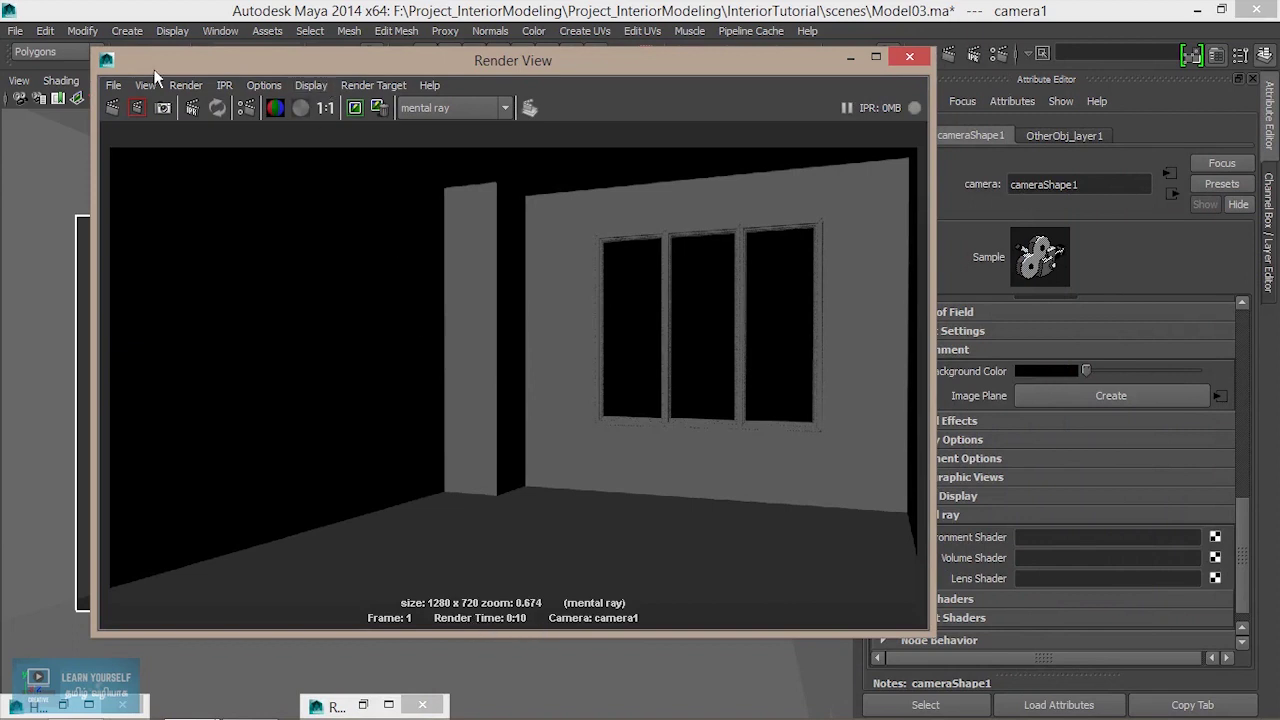
left_click_drag(88, 46, 30, 44)
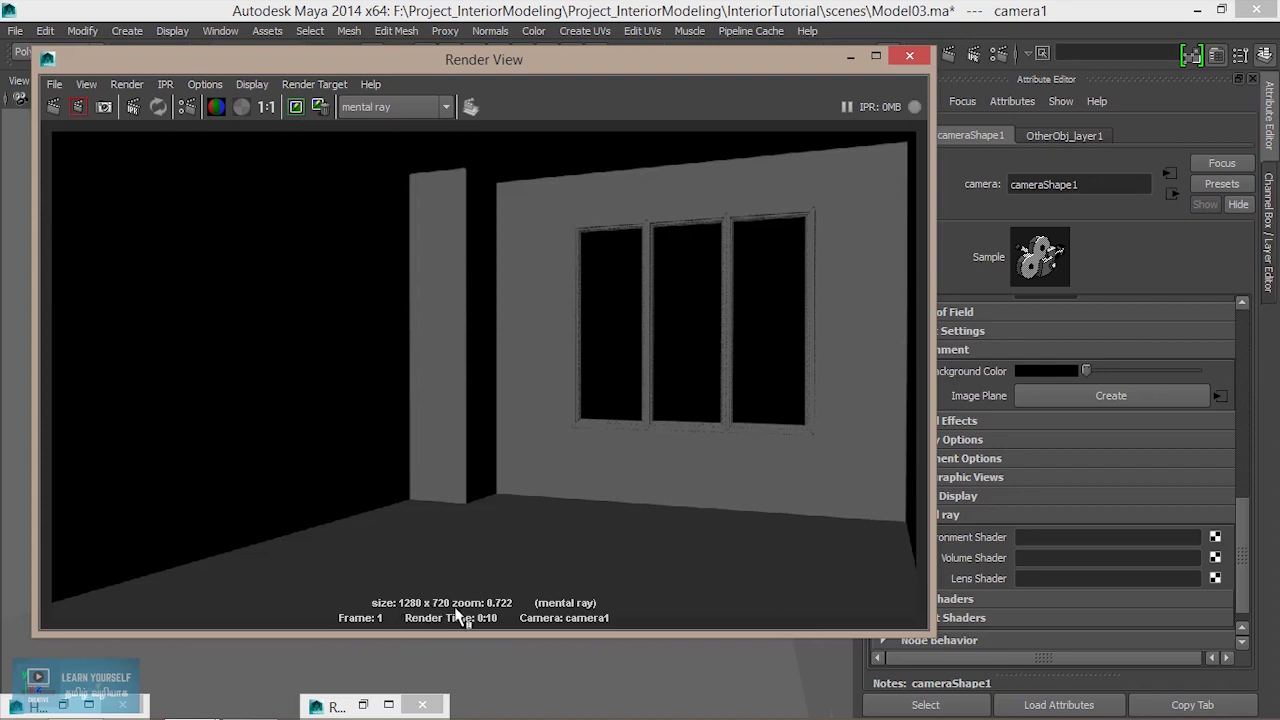
- Re-render at 75% test resolution (960x540), then minimize the Render View
left_click(209, 88)
mouse_move(241, 149)
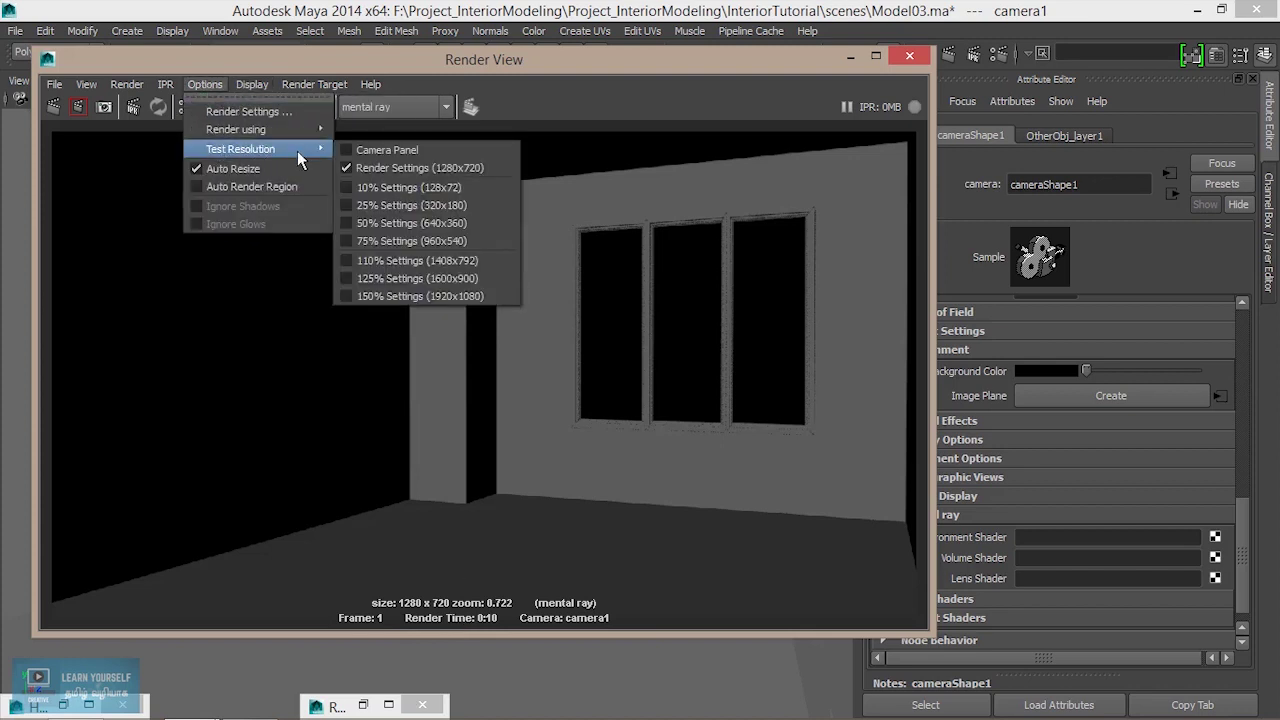
left_click(365, 243)
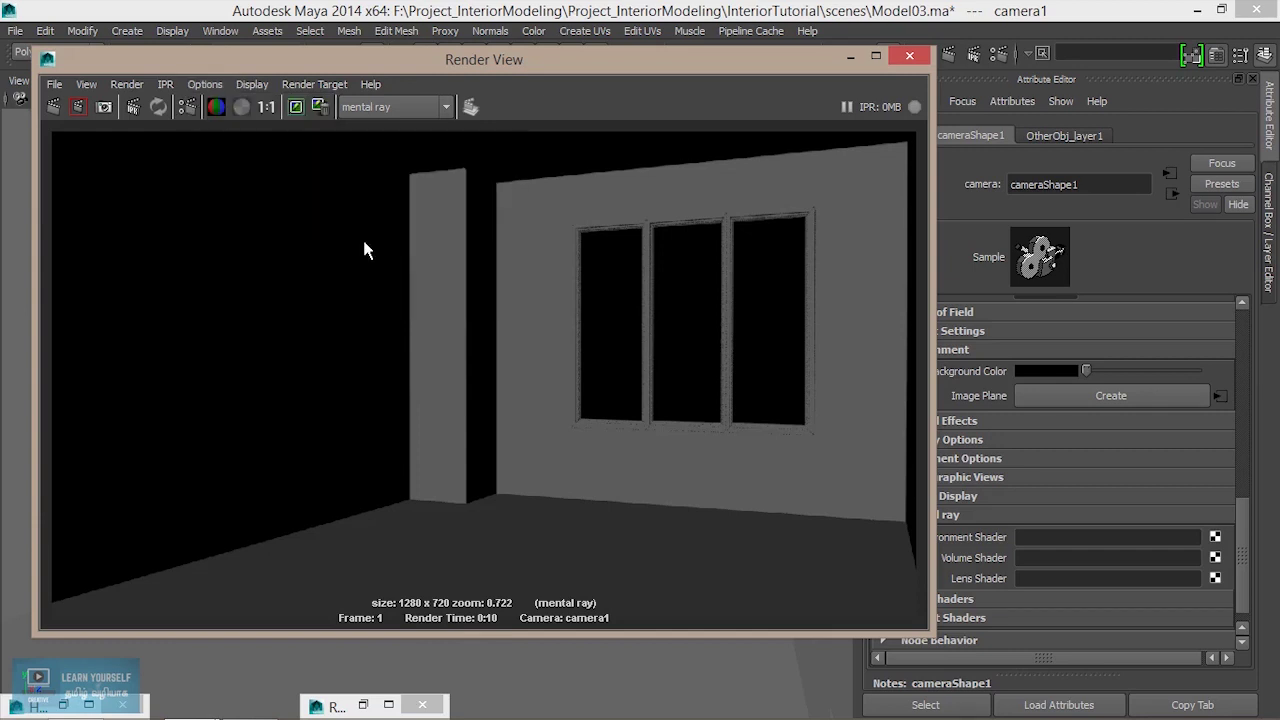
left_click(55, 107)
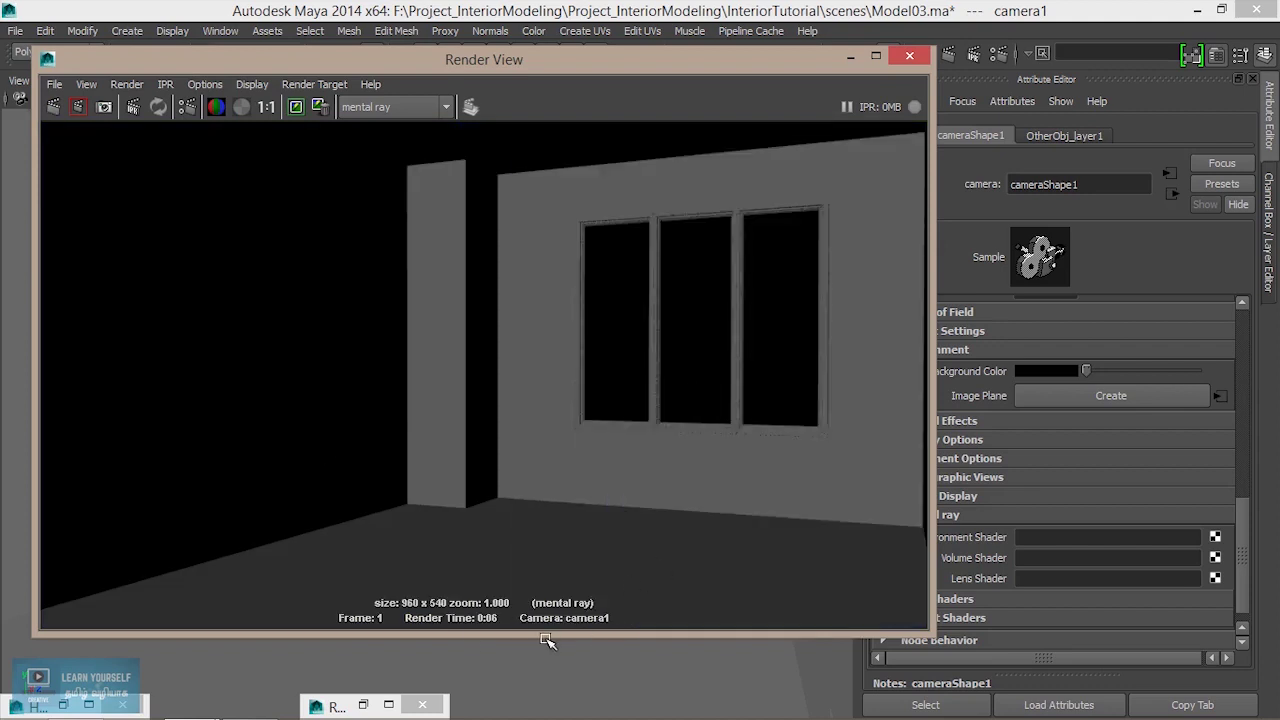
left_click(300, 107)
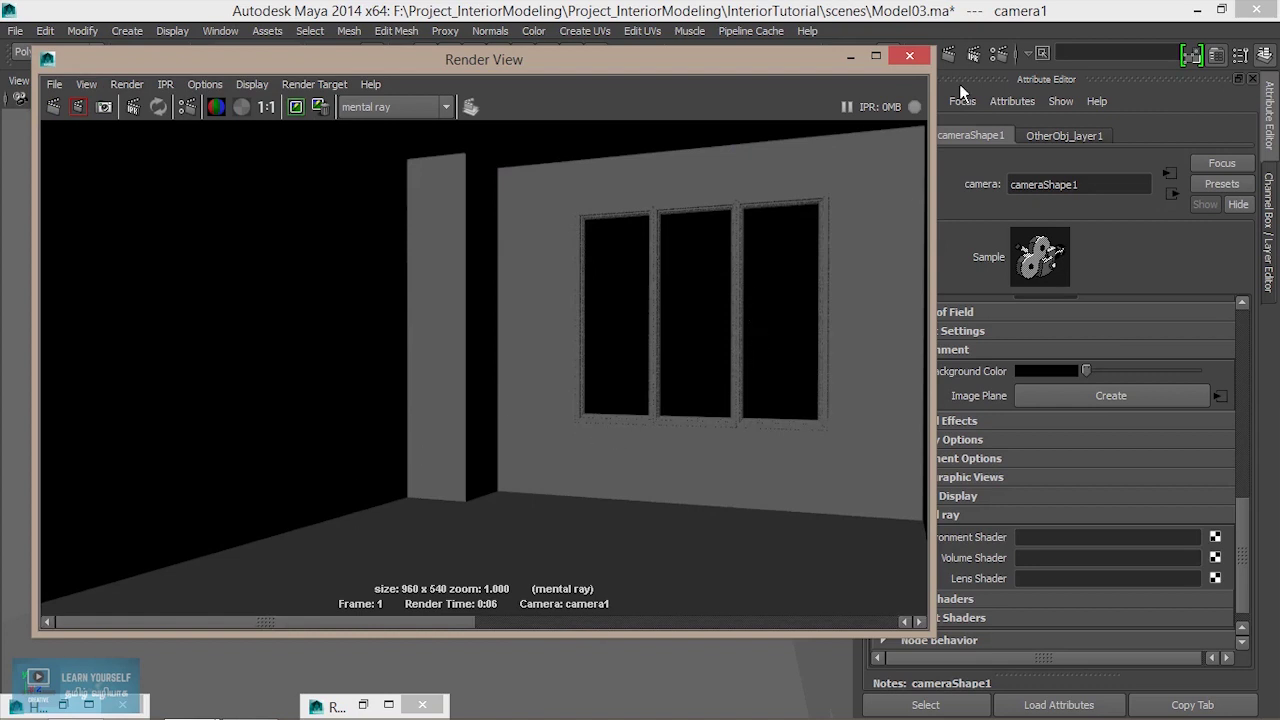
left_click(875, 56)
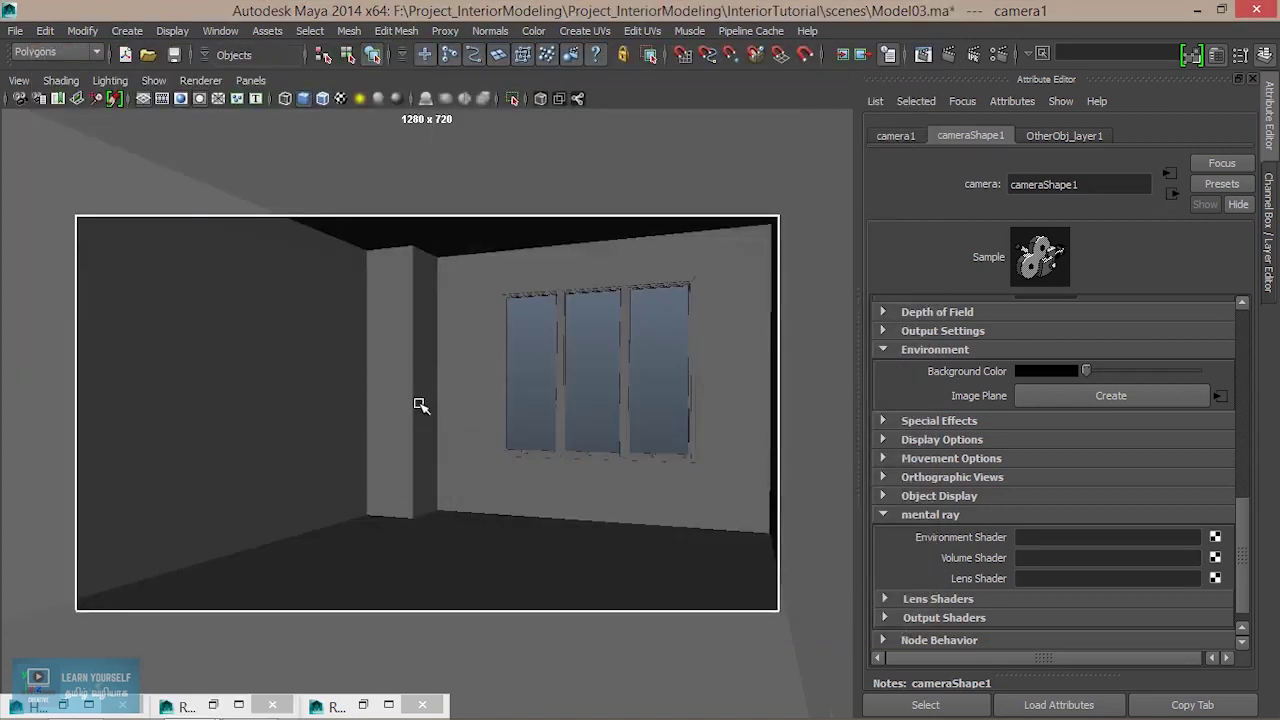
- Switch the viewport to the persp camera and add a new area light
left_click(251, 81)
mouse_move(300, 98)
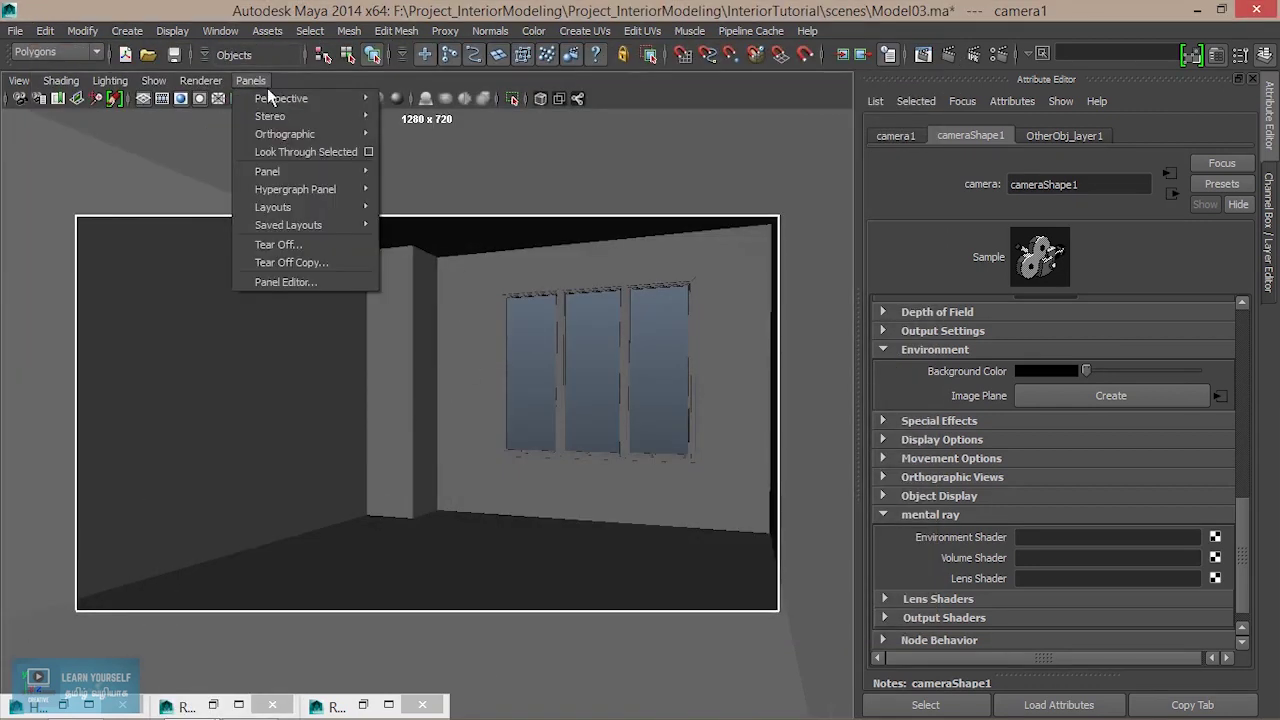
left_click(410, 116)
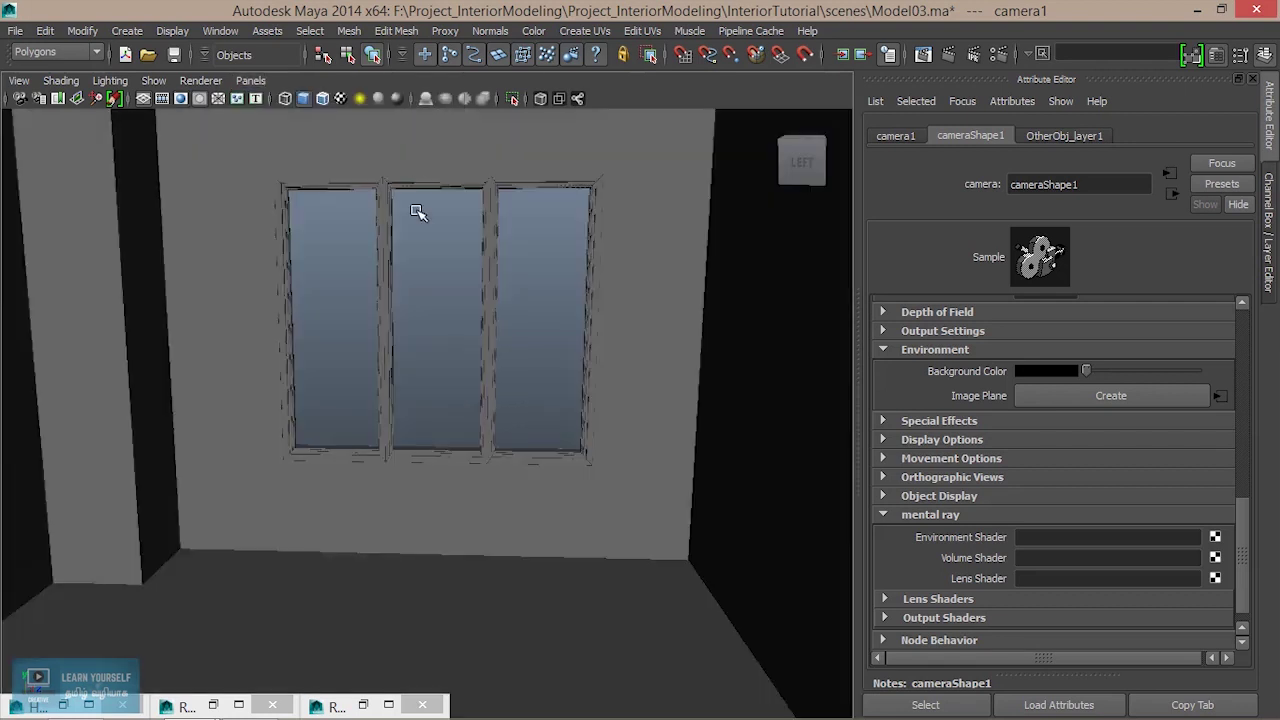
scroll(436, 449, "down", 5)
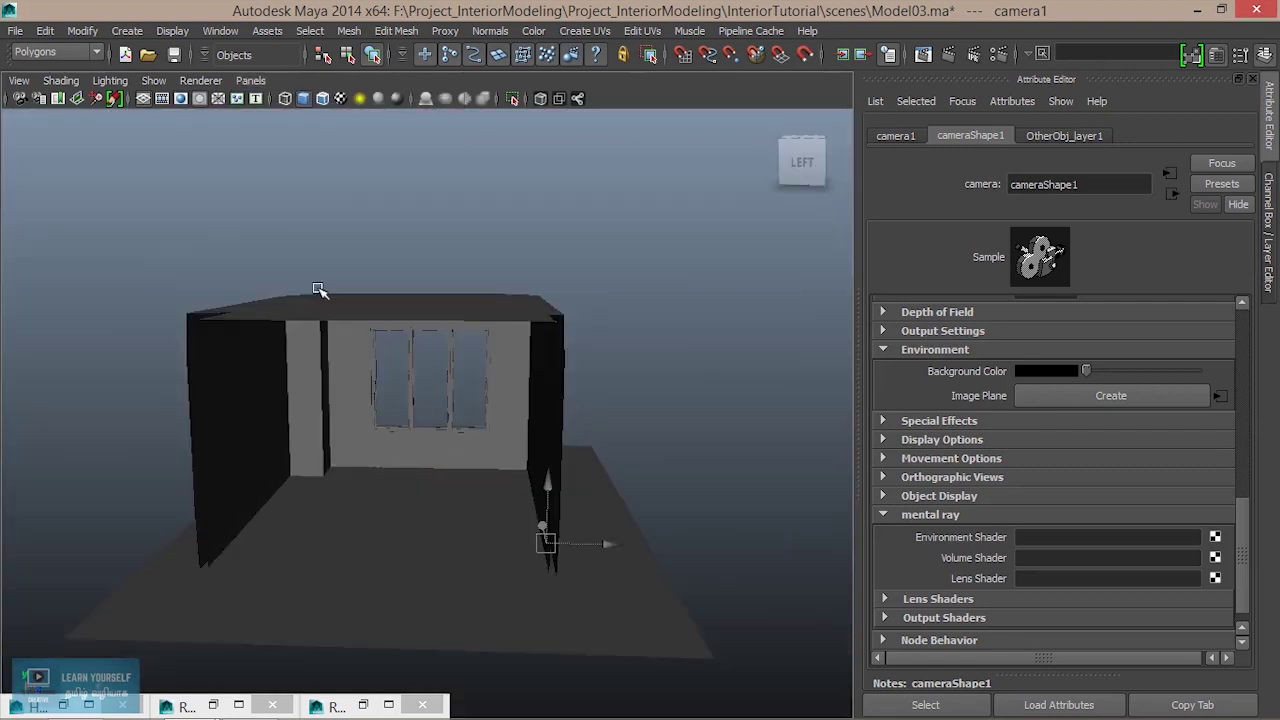
left_click(131, 33)
mouse_move(143, 111)
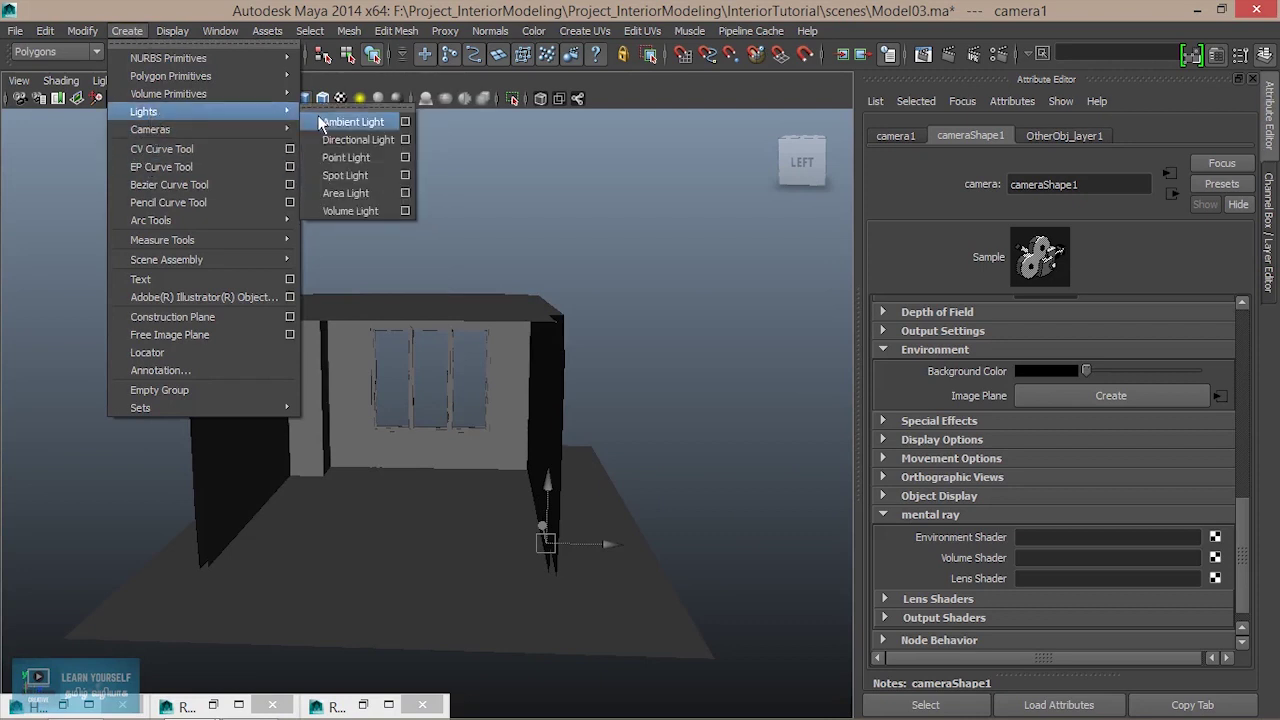
left_click(345, 193)
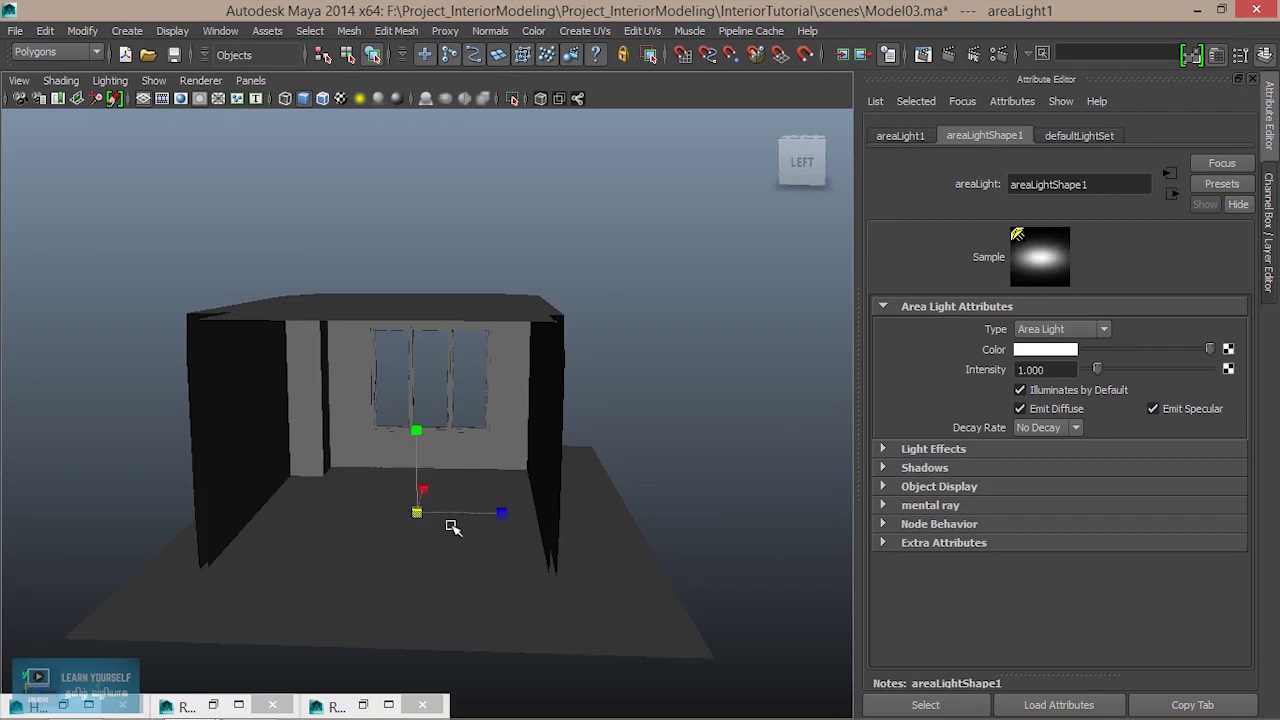
- Enlarge the area light and move it up beside the window wall
key("t")
left_click_drag(450, 527, 557, 564)
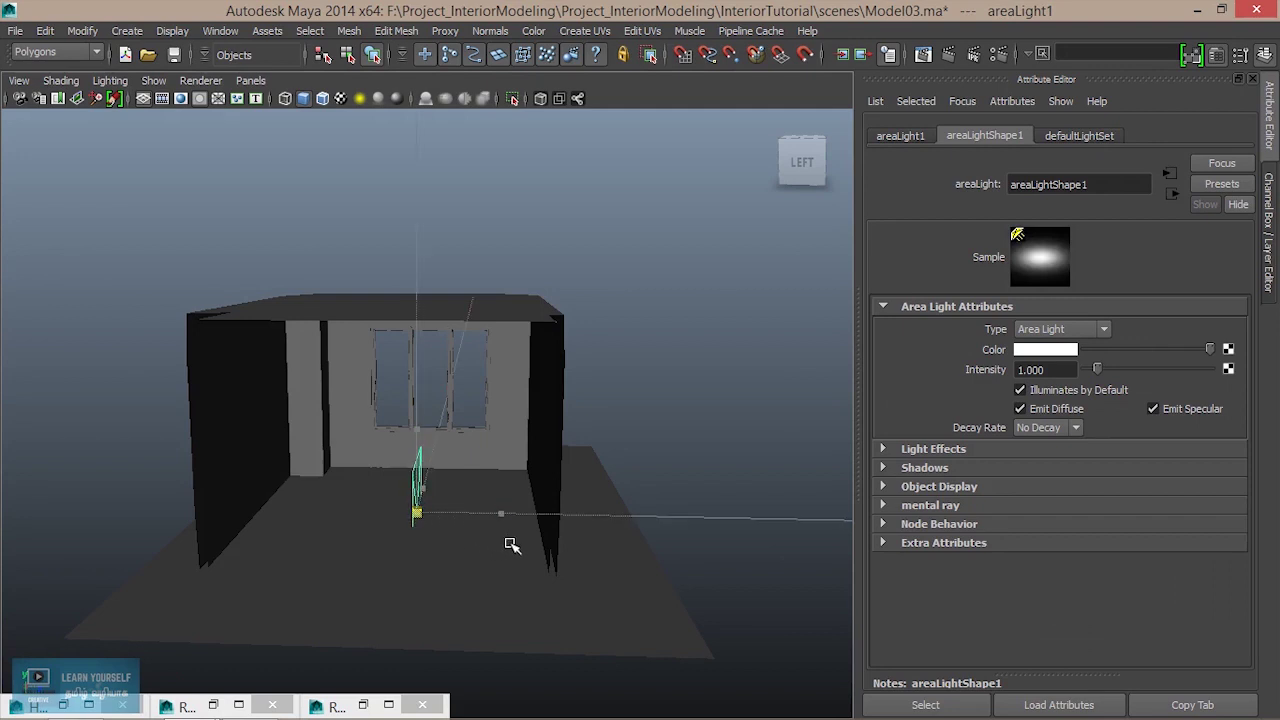
key("w")
left_click_drag(571, 566, 457, 534, "alt")
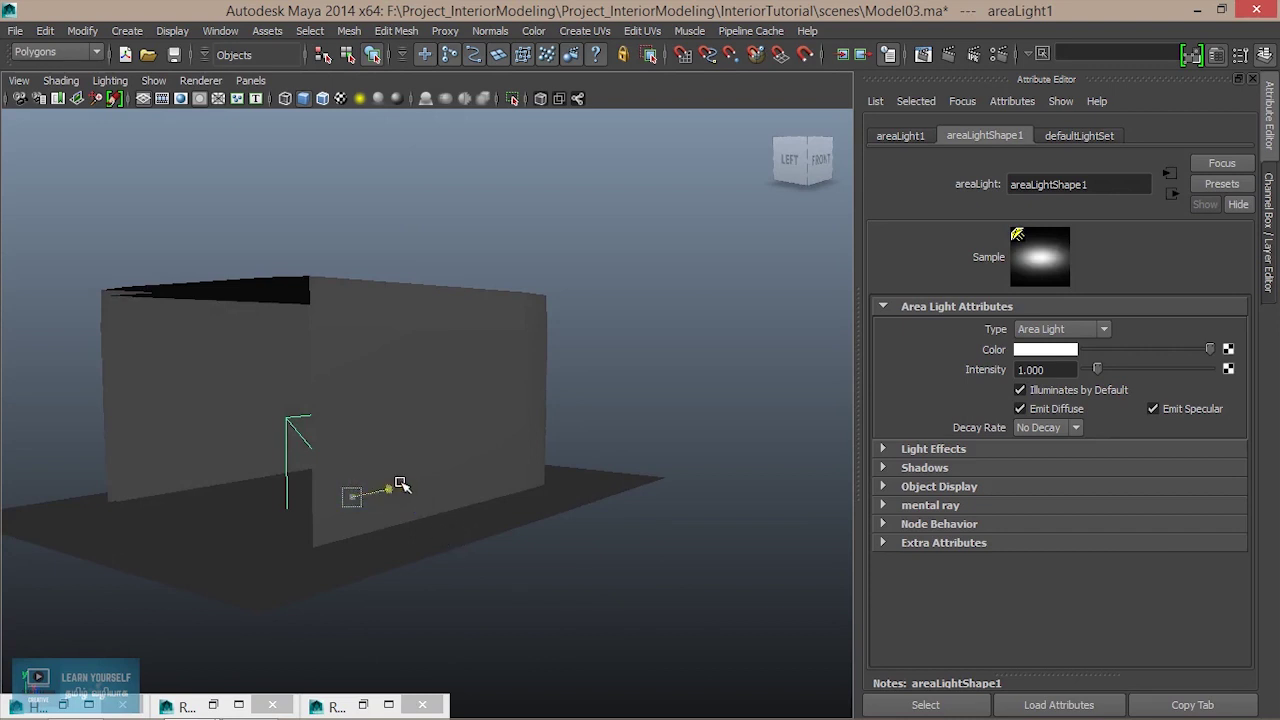
left_click_drag(398, 490, 566, 437)
scroll(520, 455, "up", 3)
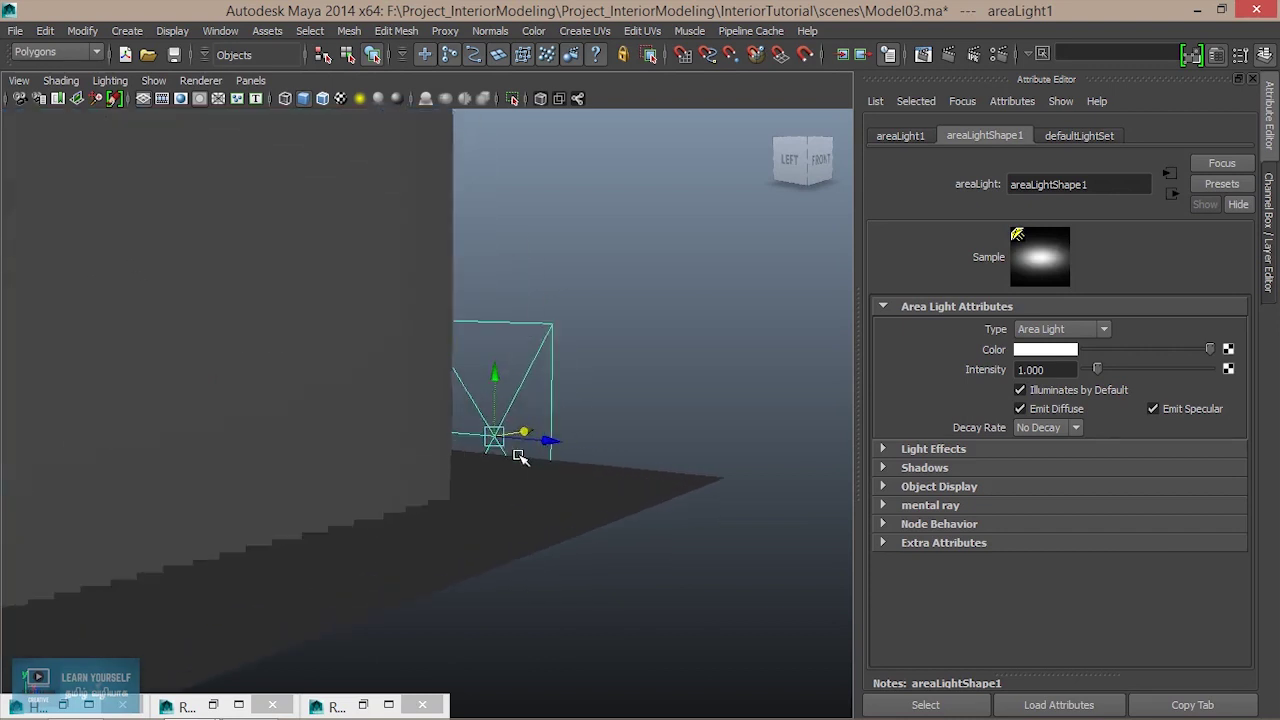
mouse_move(428, 451)
left_mouse_down("alt")
mouse_move(268, 465)
mouse_move(449, 551)
mouse_move(634, 544)
mouse_move(362, 490)
left_mouse_up("alt")
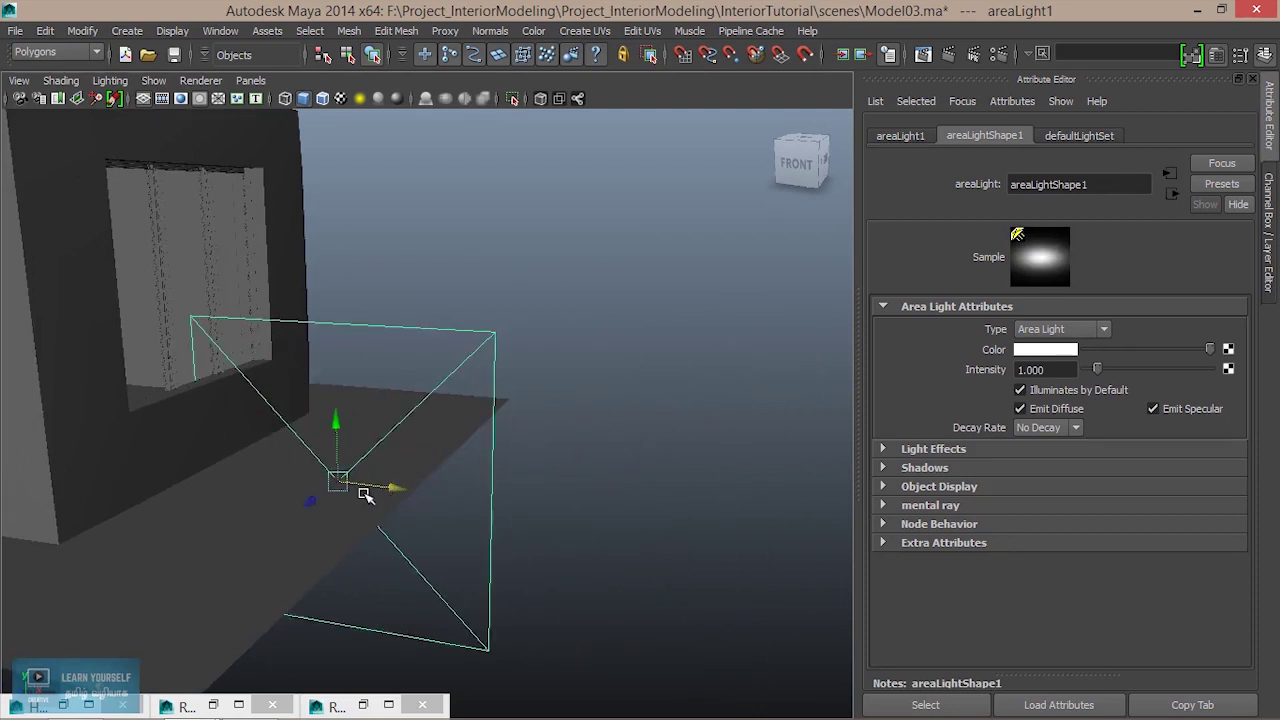
left_click_drag(338, 436, 333, 225)
- Turn the area light to Rotate Y 40.728, partly toward the window
key("e")
left_click_drag(363, 303, 420, 302)
key("ctrl+z")
left_click_drag(349, 300, 401, 300)
key("ctrl+a")
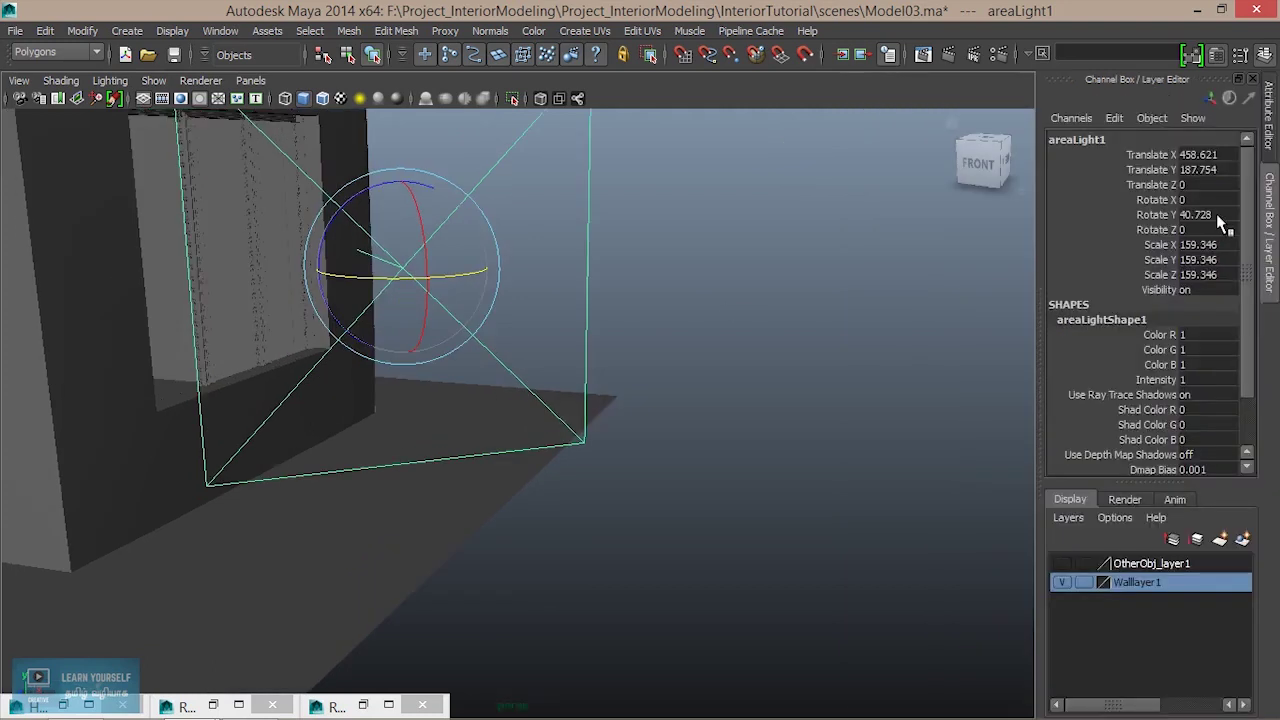
- Set the area light's Rotate Y to 90 so it faces the window
left_click(1217, 214)
type("90")
key("Return")
mouse_move(694, 434)
left_mouse_down("alt")
mouse_move(444, 481)
mouse_move(423, 471)
left_mouse_up("alt")
mouse_move(423, 471)
right_mouse_down("alt")
mouse_move(751, 560)
mouse_move(757, 669)
right_mouse_up("alt")
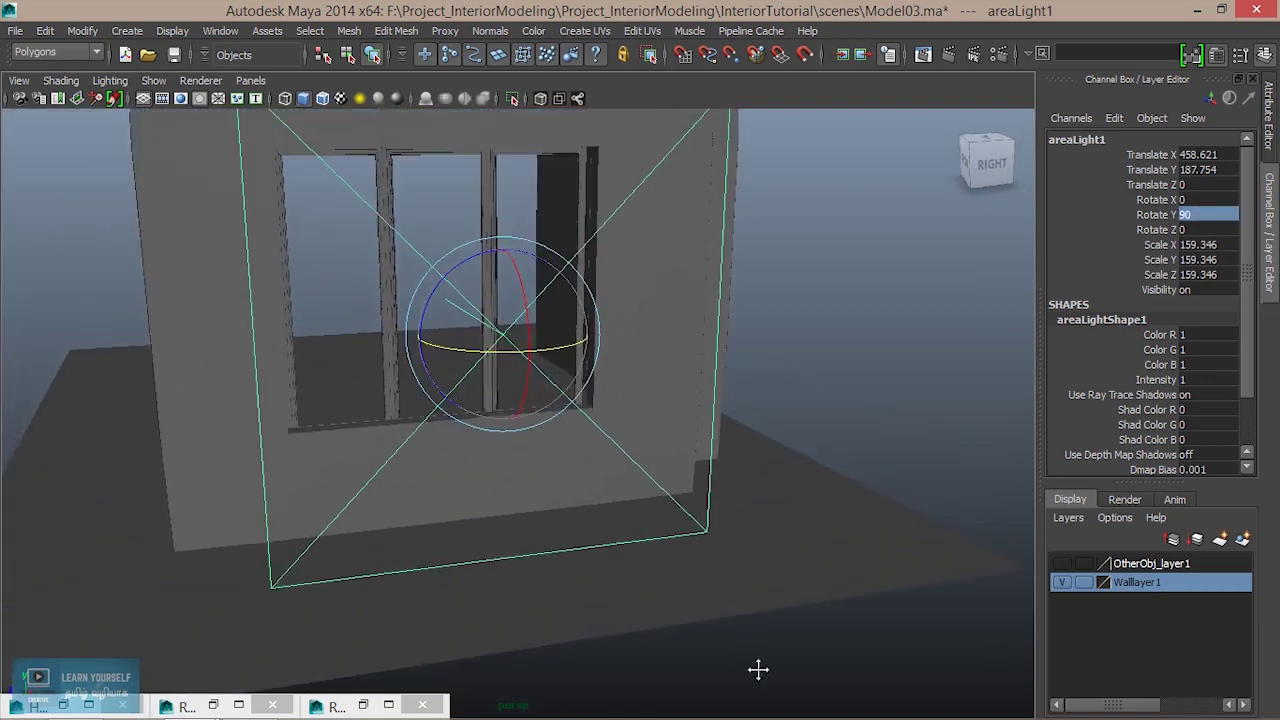
left_click_drag(675, 597, 639, 560, "alt")
- Scale the light to 124.257 × 104.417 and place it over the three-pane window
key("r")
left_click_drag(528, 291, 528, 330)
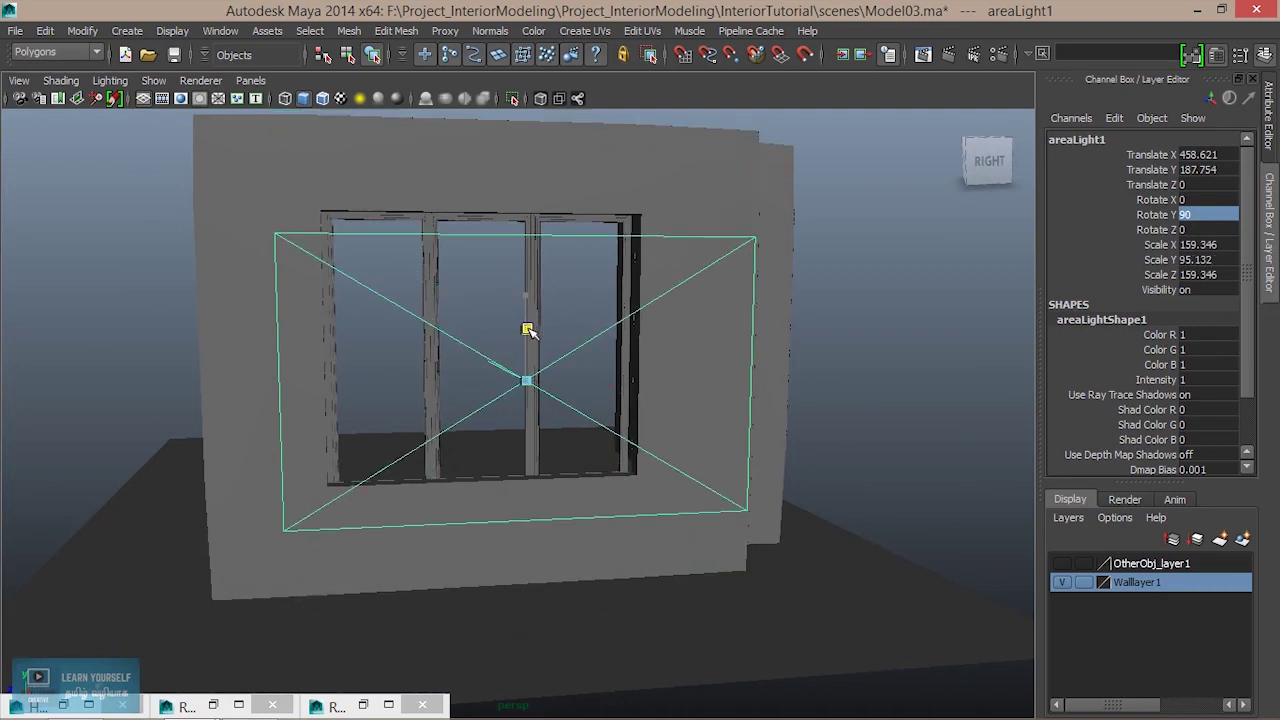
left_click_drag(607, 379, 588, 383)
key("w")
left_click_drag(497, 458, 620, 503, "alt")
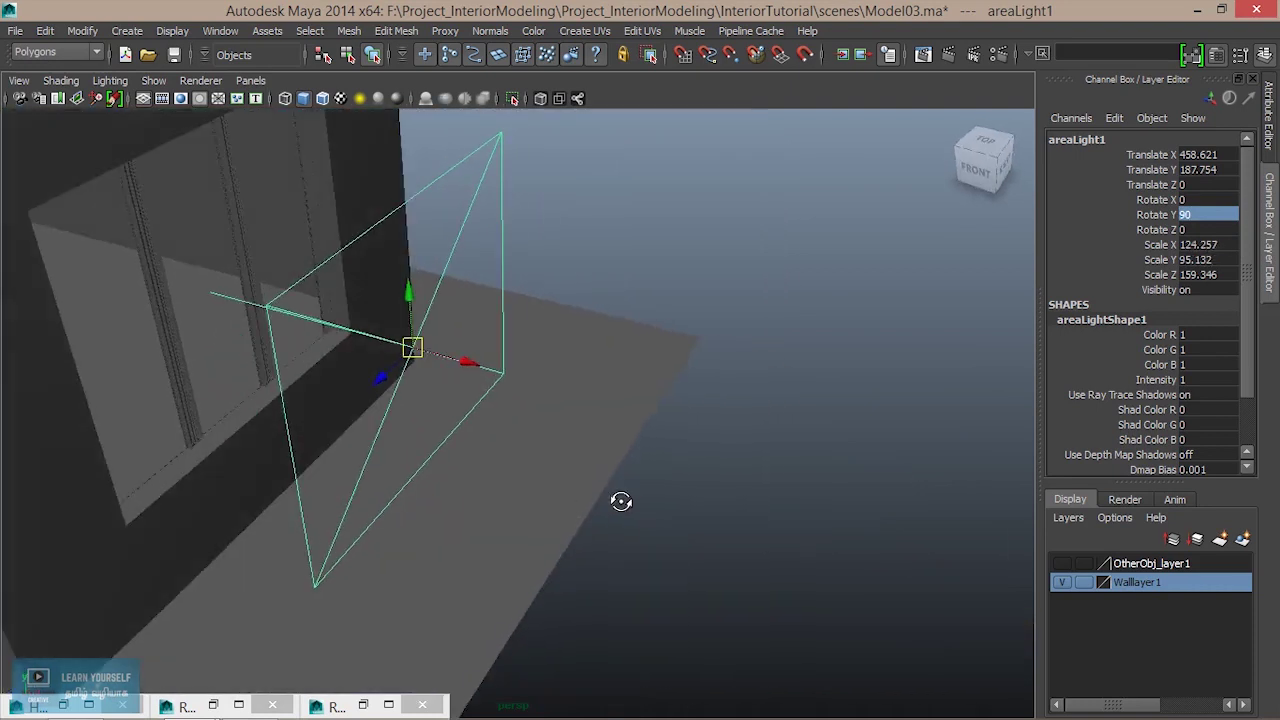
mouse_move(480, 362)
left_mouse_down()
mouse_move(251, 320)
mouse_move(295, 337)
mouse_move(434, 500)
mouse_move(277, 443)
mouse_move(420, 549)
left_mouse_up()
key("r")
mouse_move(442, 420)
left_mouse_down()
mouse_move(443, 406)
mouse_move(440, 417)
left_mouse_up()
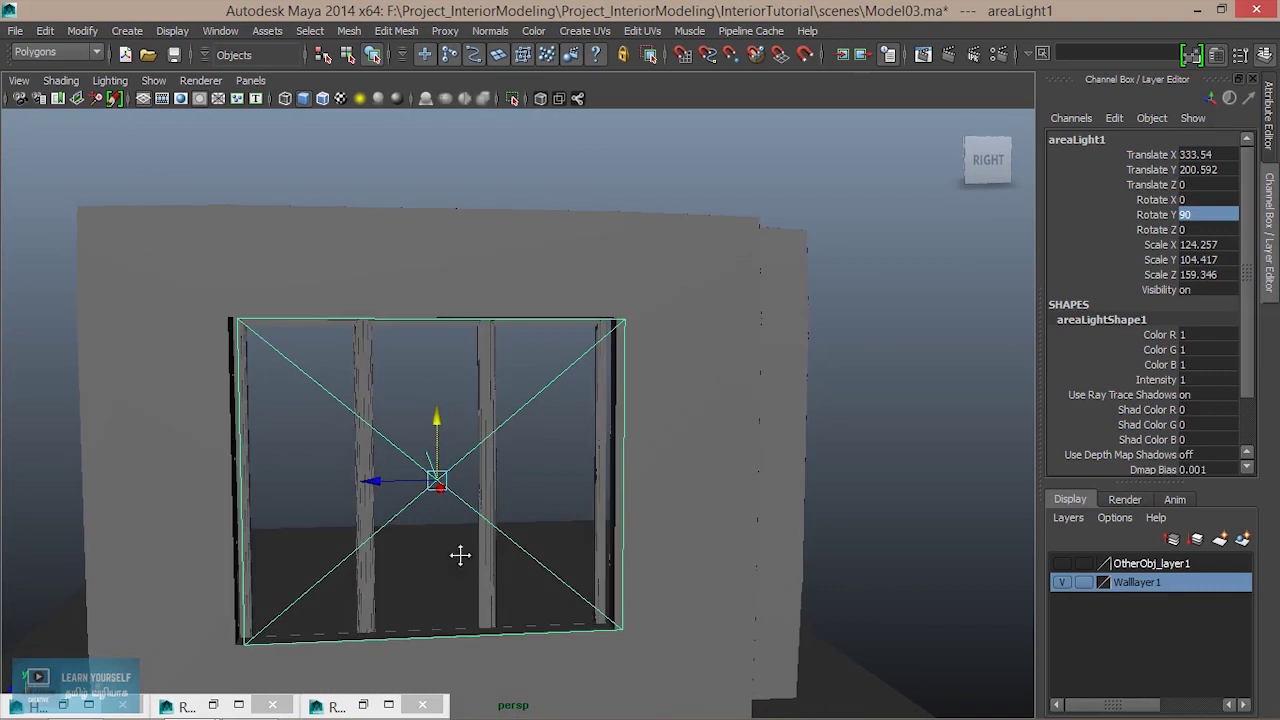
mouse_move(457, 554)
left_mouse_down("alt")
mouse_move(391, 520)
mouse_move(804, 529)
mouse_move(811, 517)
mouse_move(686, 477)
left_mouse_up("alt")
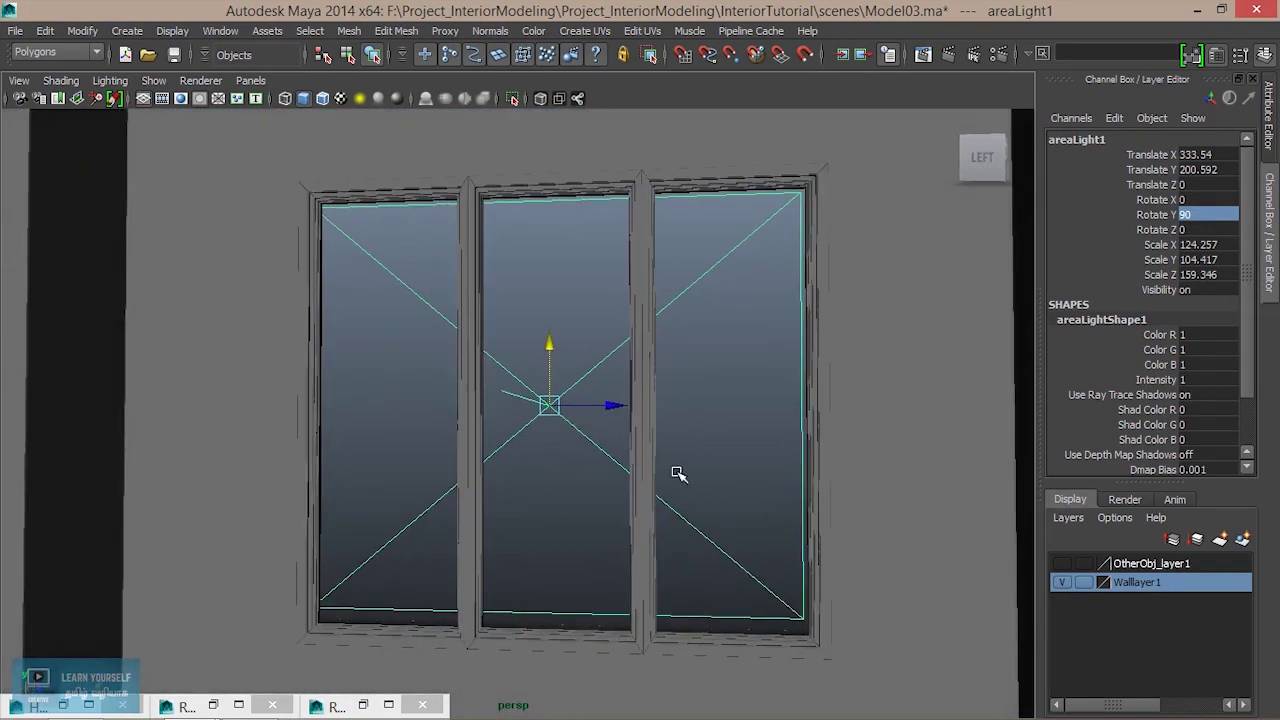
left_click_drag(612, 406, 618, 409)
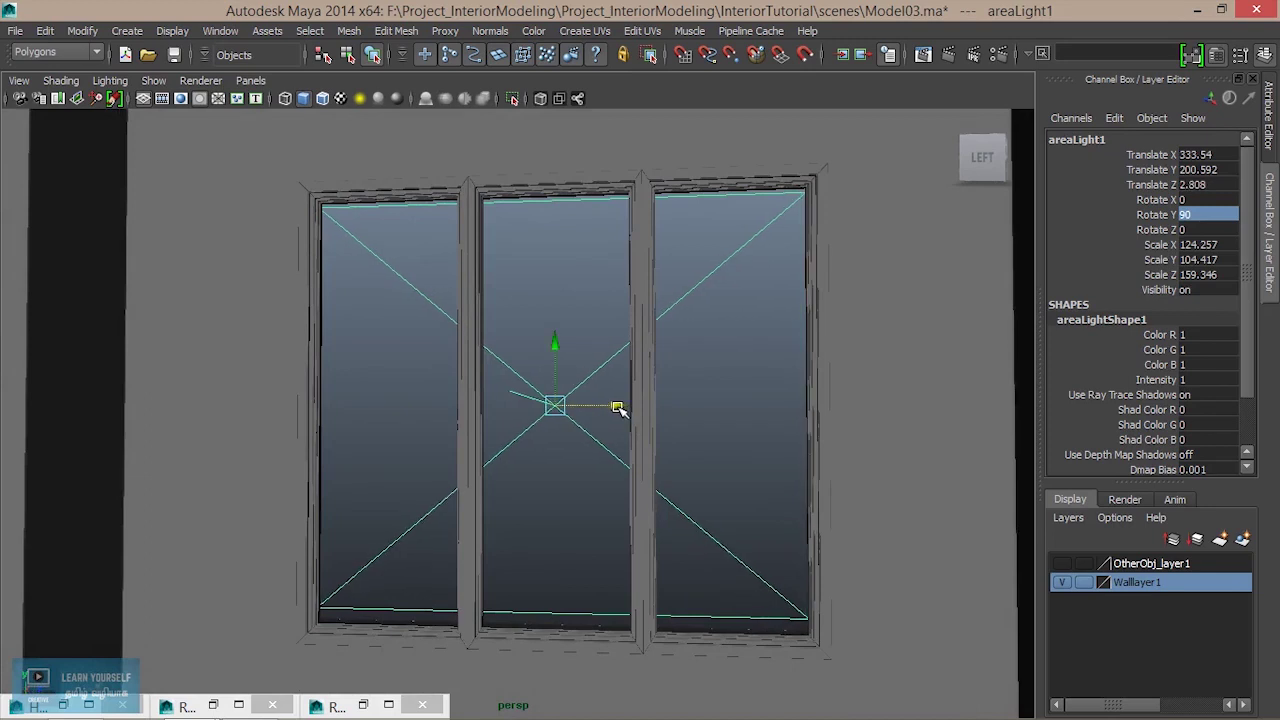
left_click(922, 56)
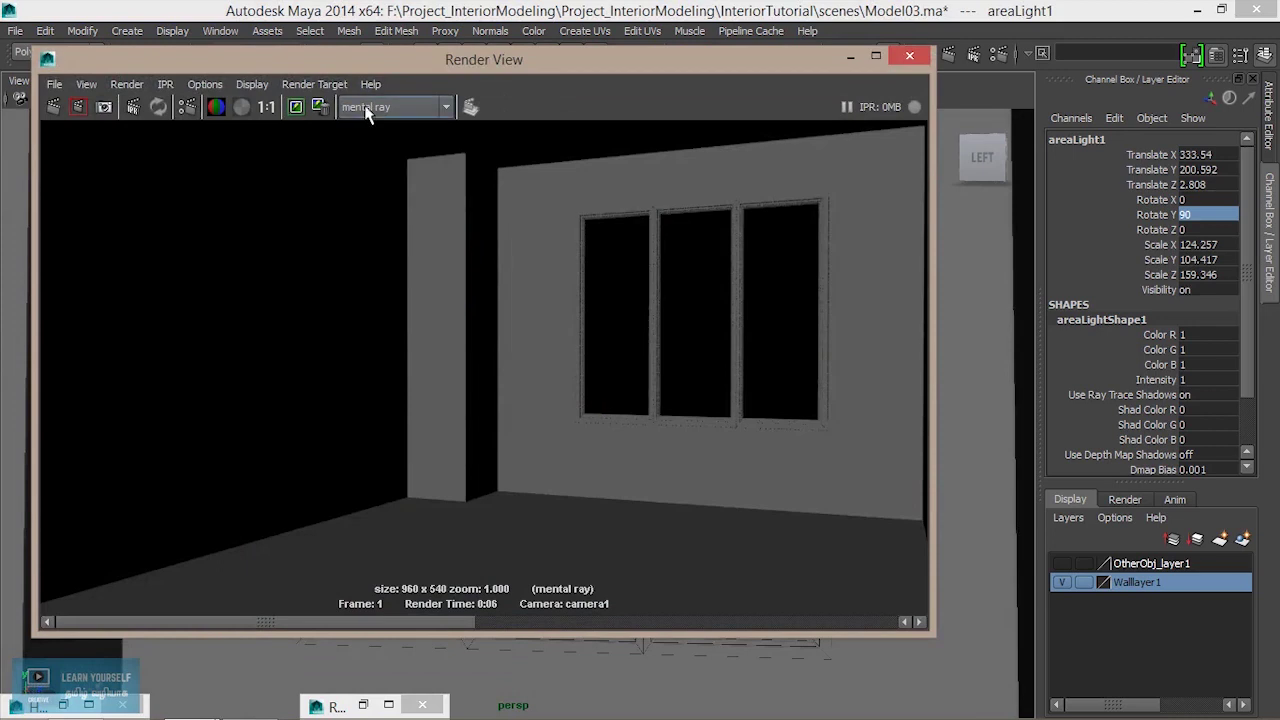
- Render the current frame with mental ray, giving a bright, grainy window-lit image
left_click(56, 110)
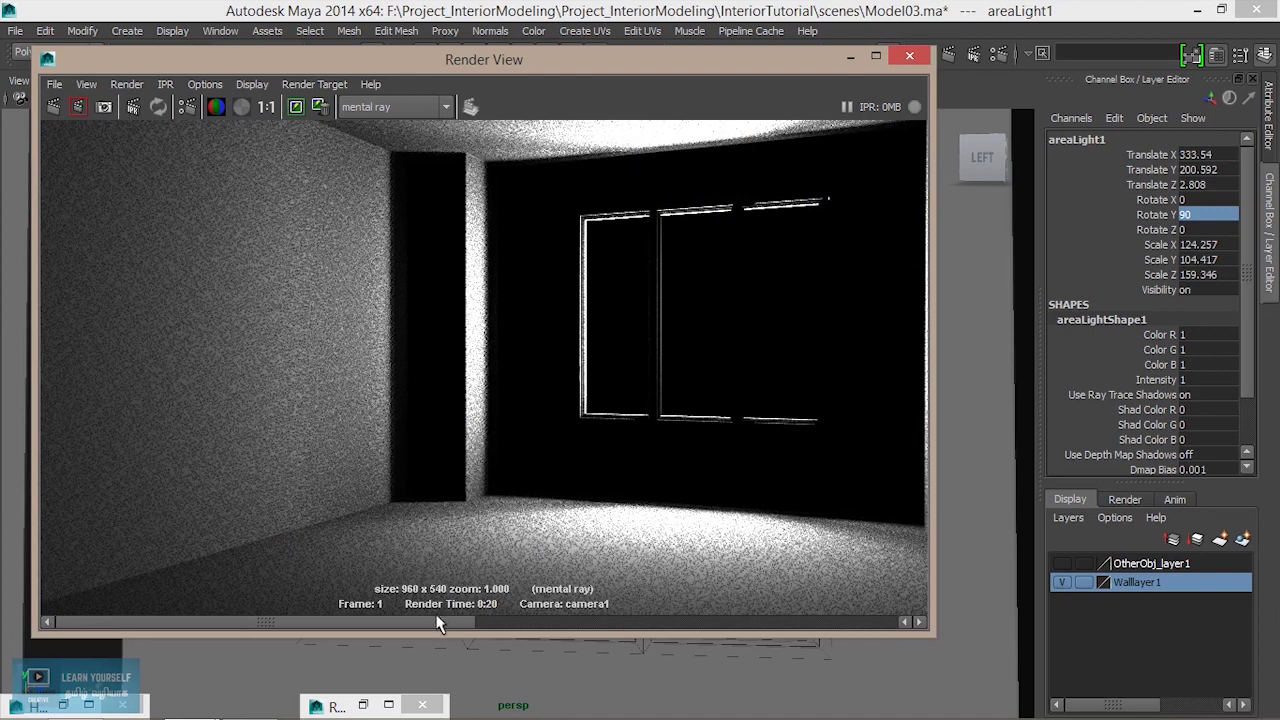
left_click_drag(437, 622, 754, 626)
left_click_drag(639, 622, 449, 622)
left_click(985, 58)
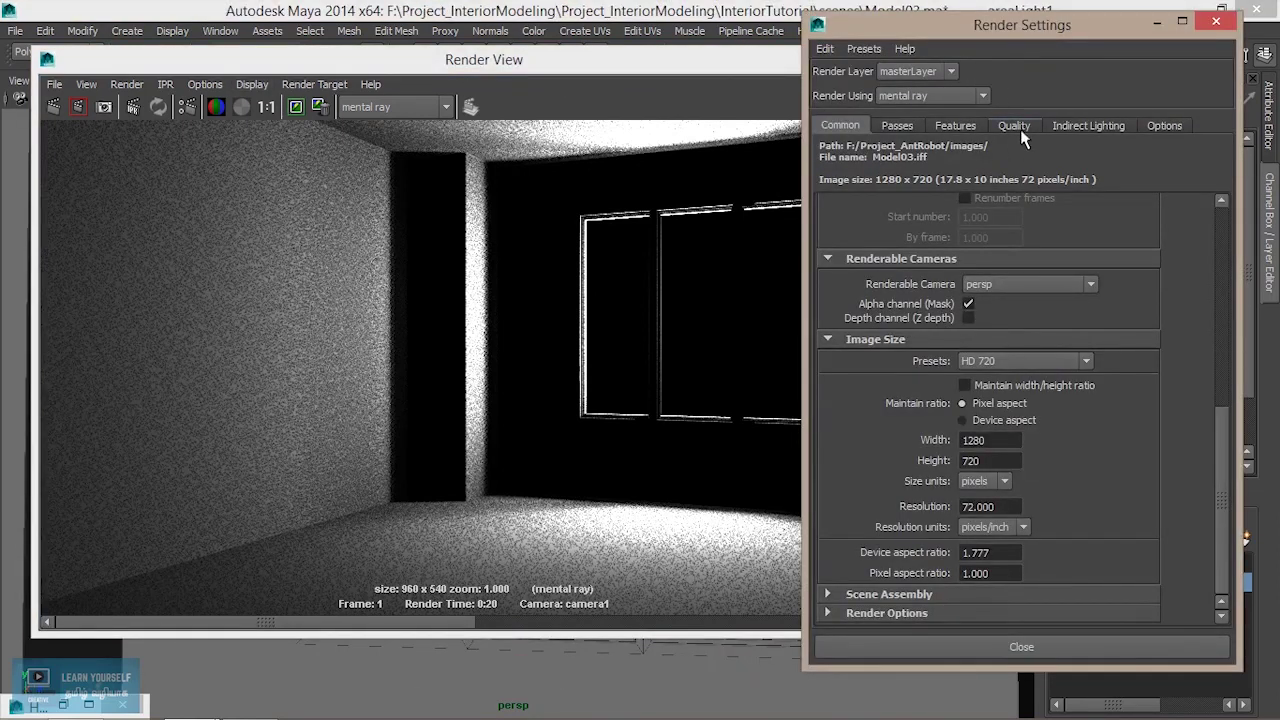
- Look through the Render Settings tabs, ending on mental ray Features with GI and Final Gathering off
left_click(1090, 127)
left_click(1028, 126)
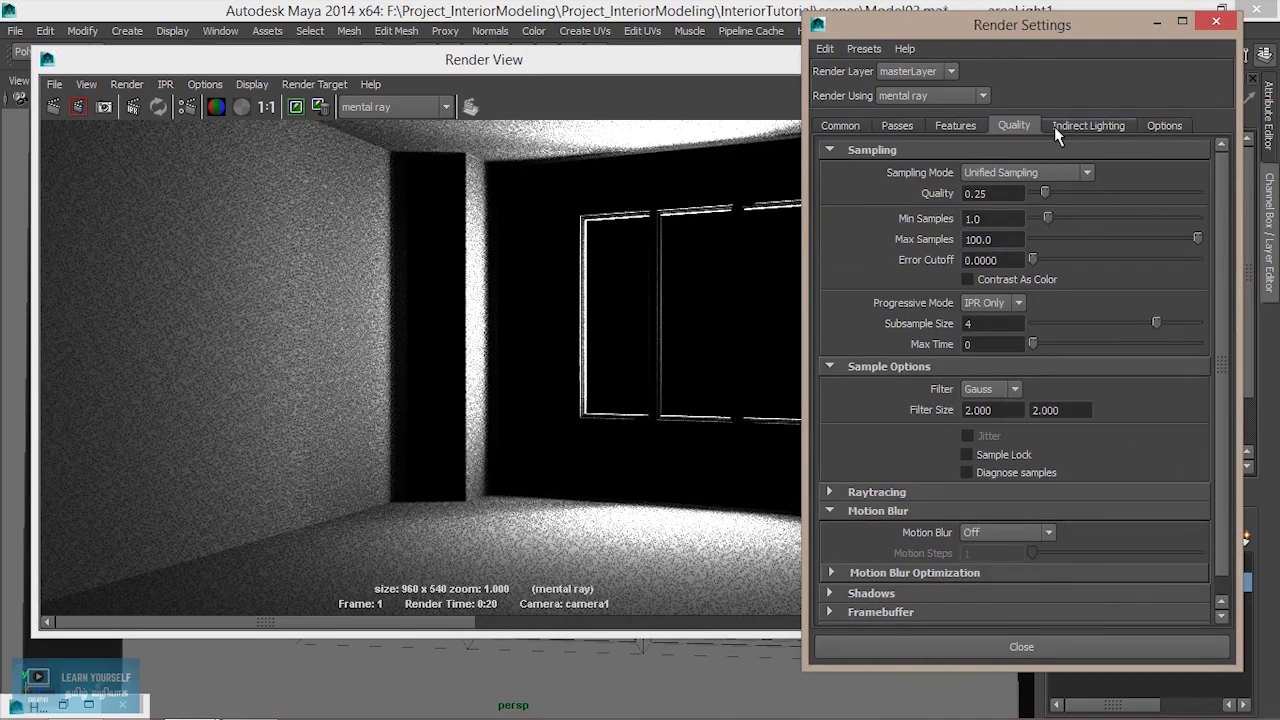
left_click(1054, 126)
left_click(974, 126)
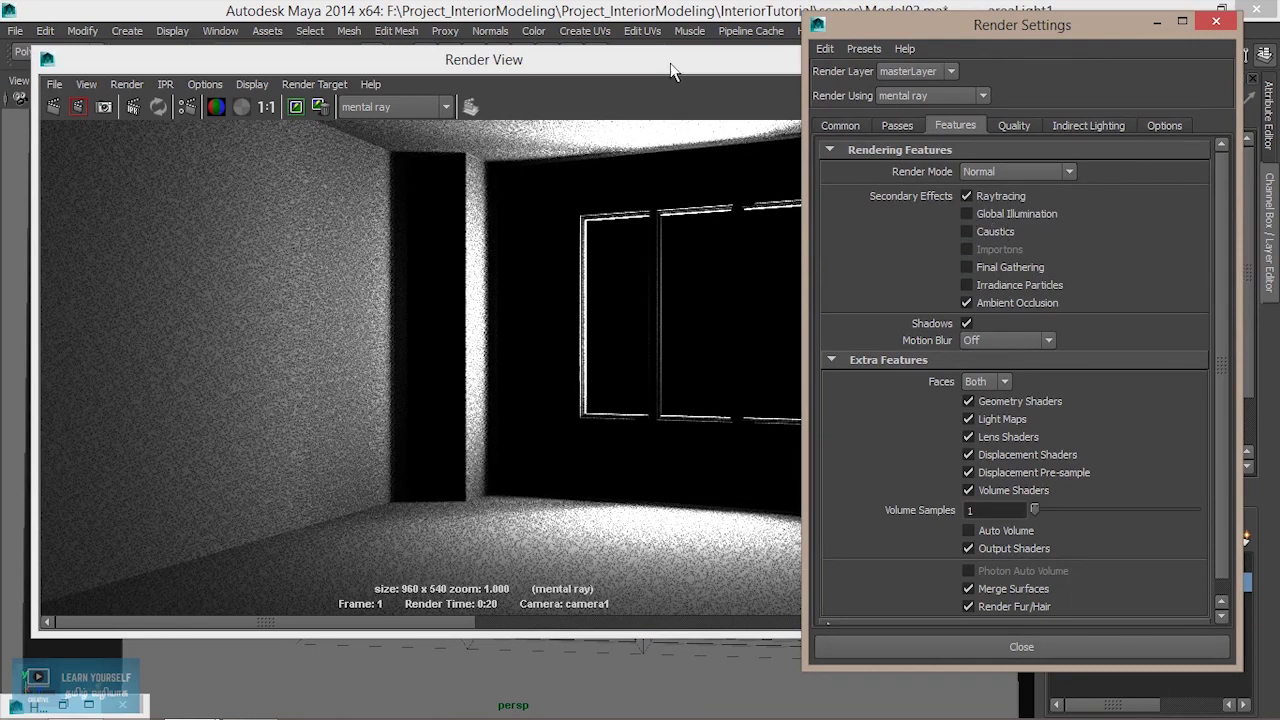
- Minimize the Render View and move Render Settings to the left side
left_click_drag(783, 66, 692, 76)
left_click(759, 70)
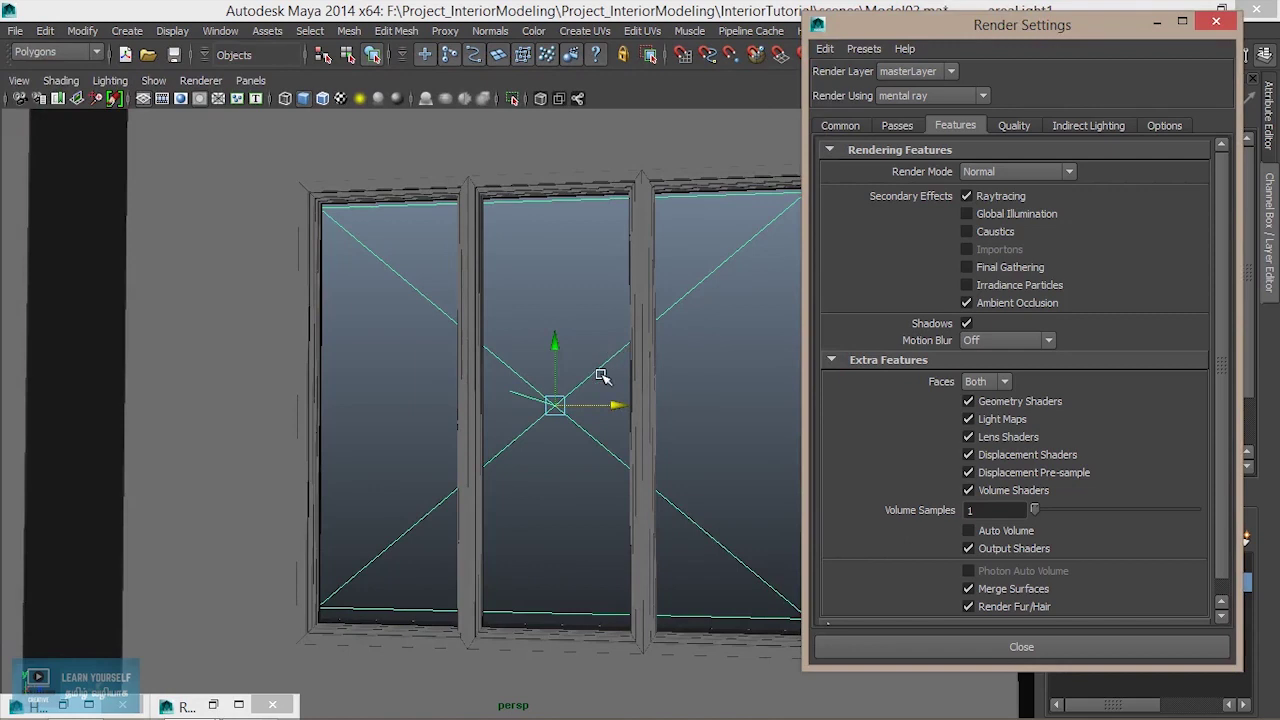
mouse_move(1113, 40)
left_mouse_down()
mouse_move(740, 85)
mouse_move(380, 46)
left_mouse_up()
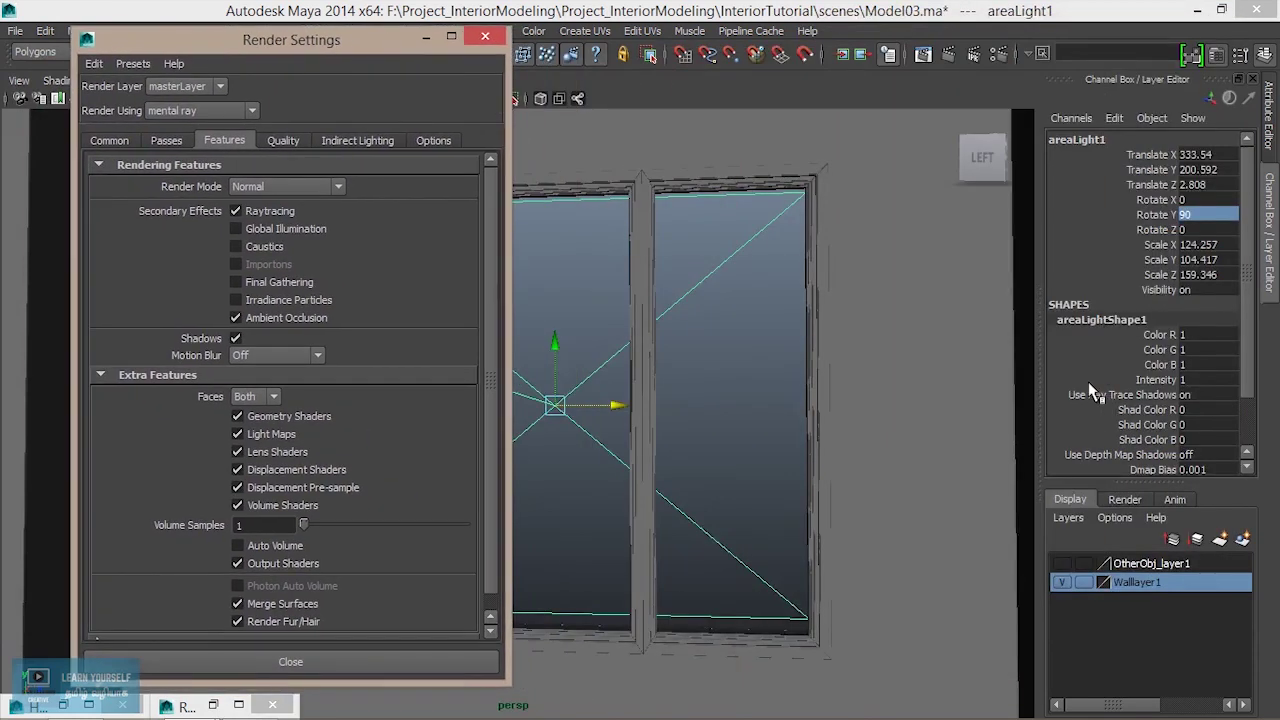
- Show the area light's mental ray attributes and enable Global Illumination in Features
key("ctrl+a")
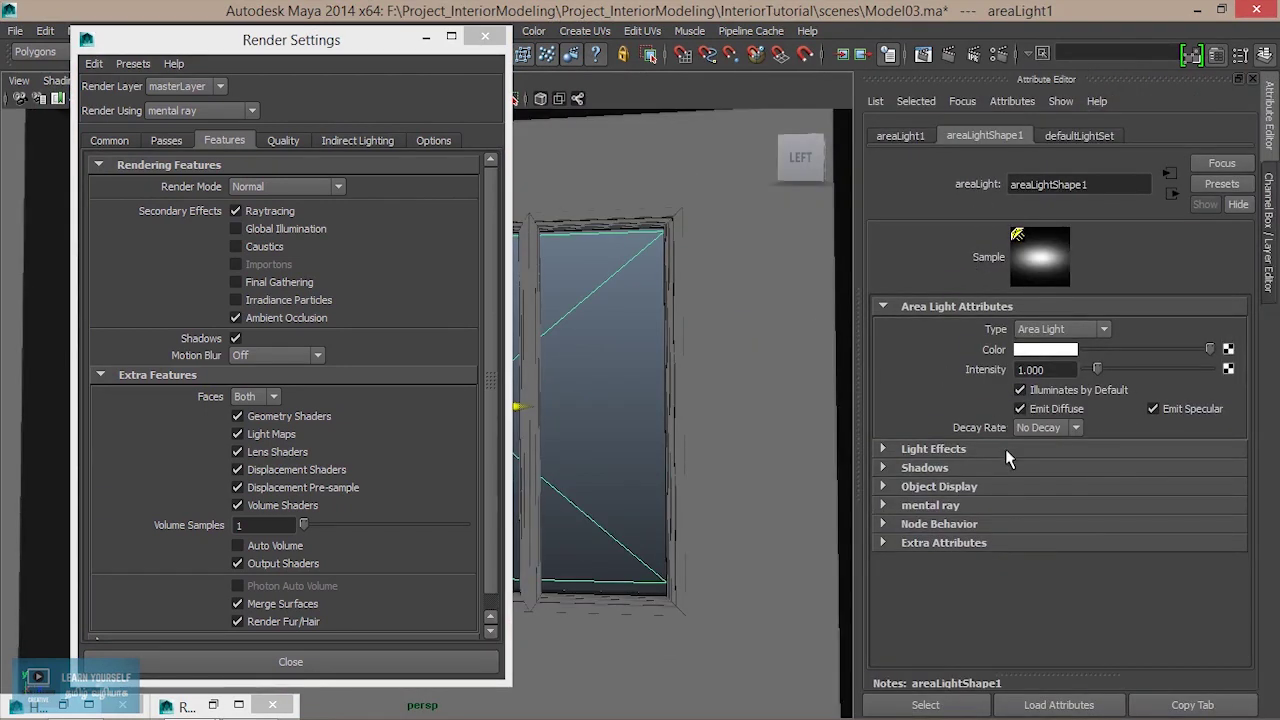
left_click(948, 507)
scroll(1022, 560, "down", 2)
scroll(1020, 552, "down", 2)
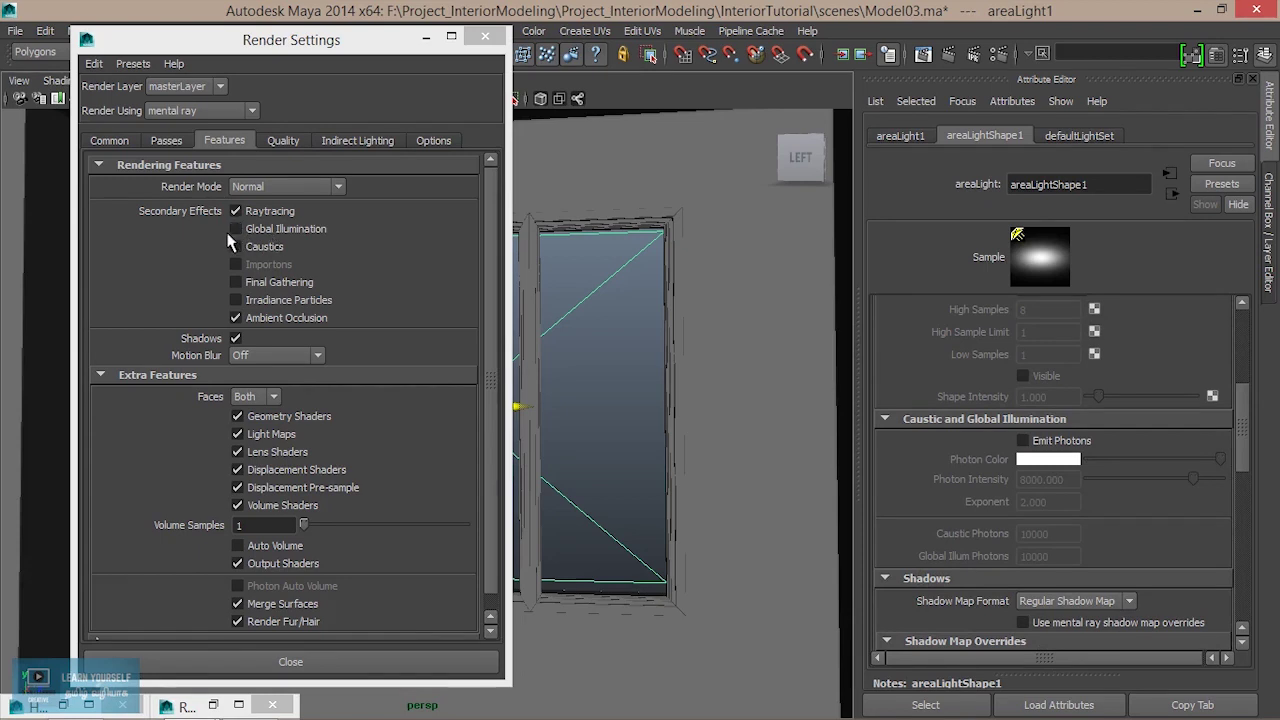
left_click(236, 230)
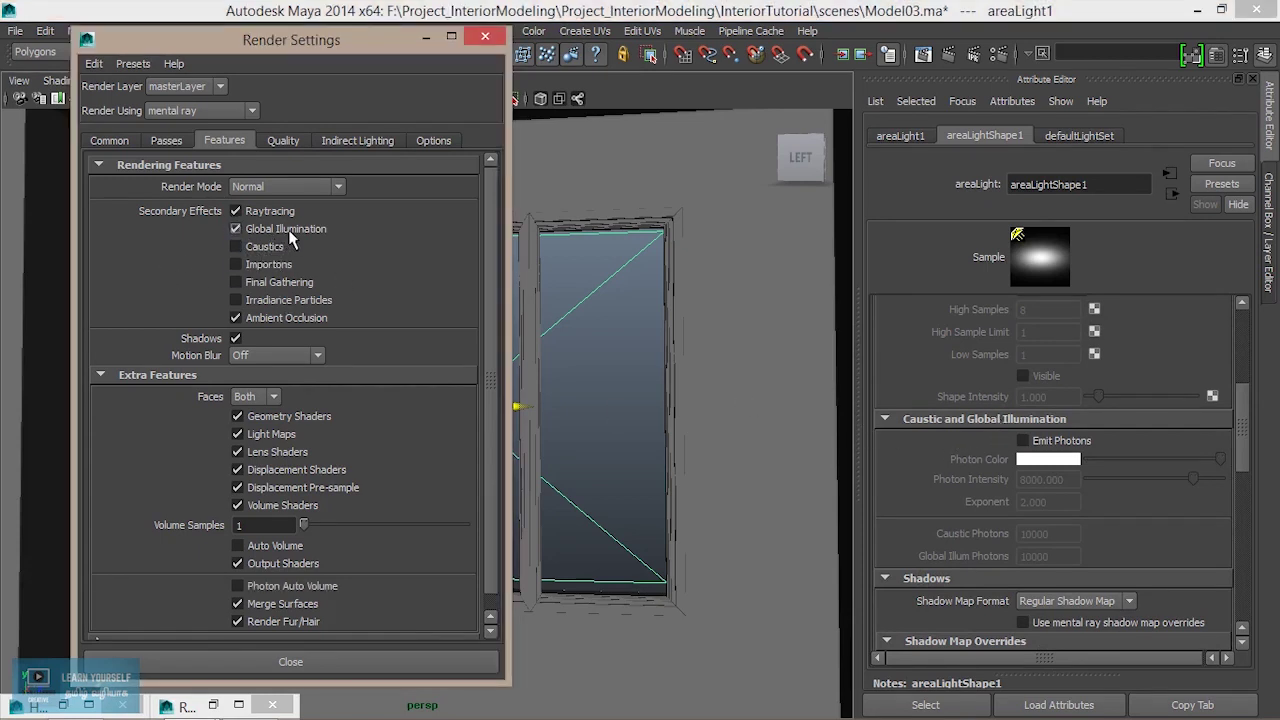
- Reselect the area light and view Indirect Lighting, with Global Illumination at accuracy 500
left_click(611, 413)
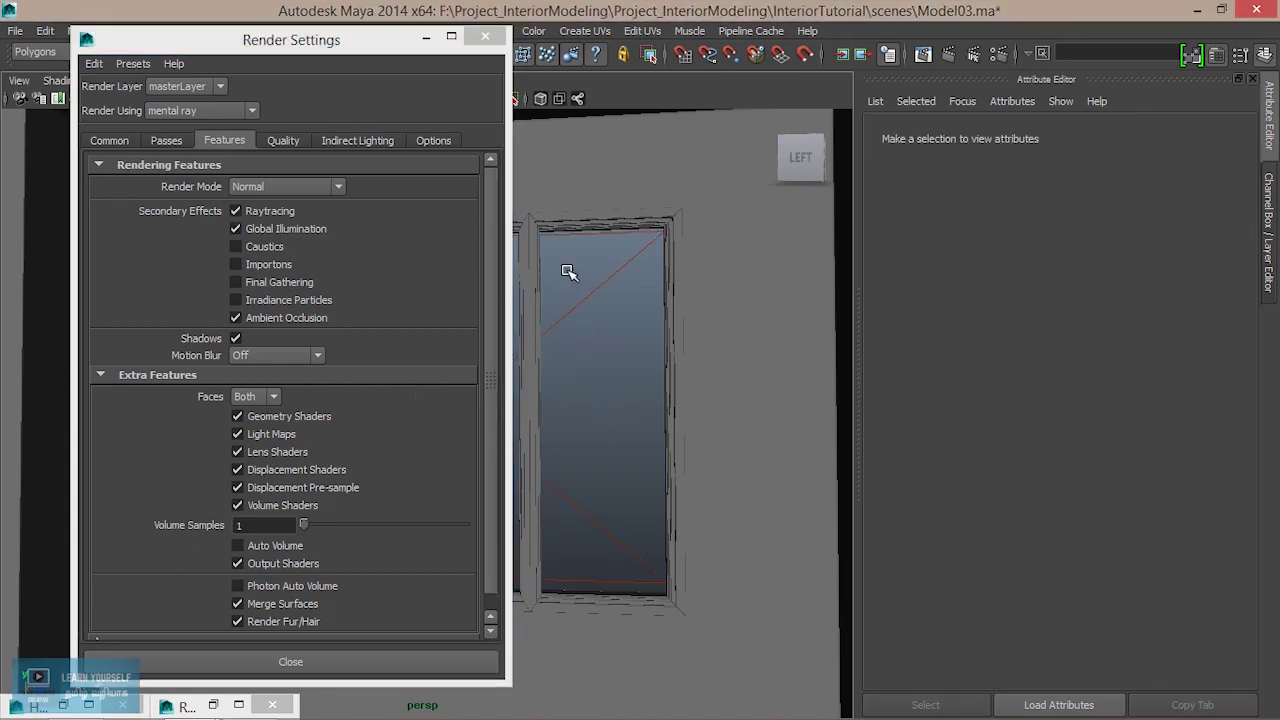
left_click(596, 358)
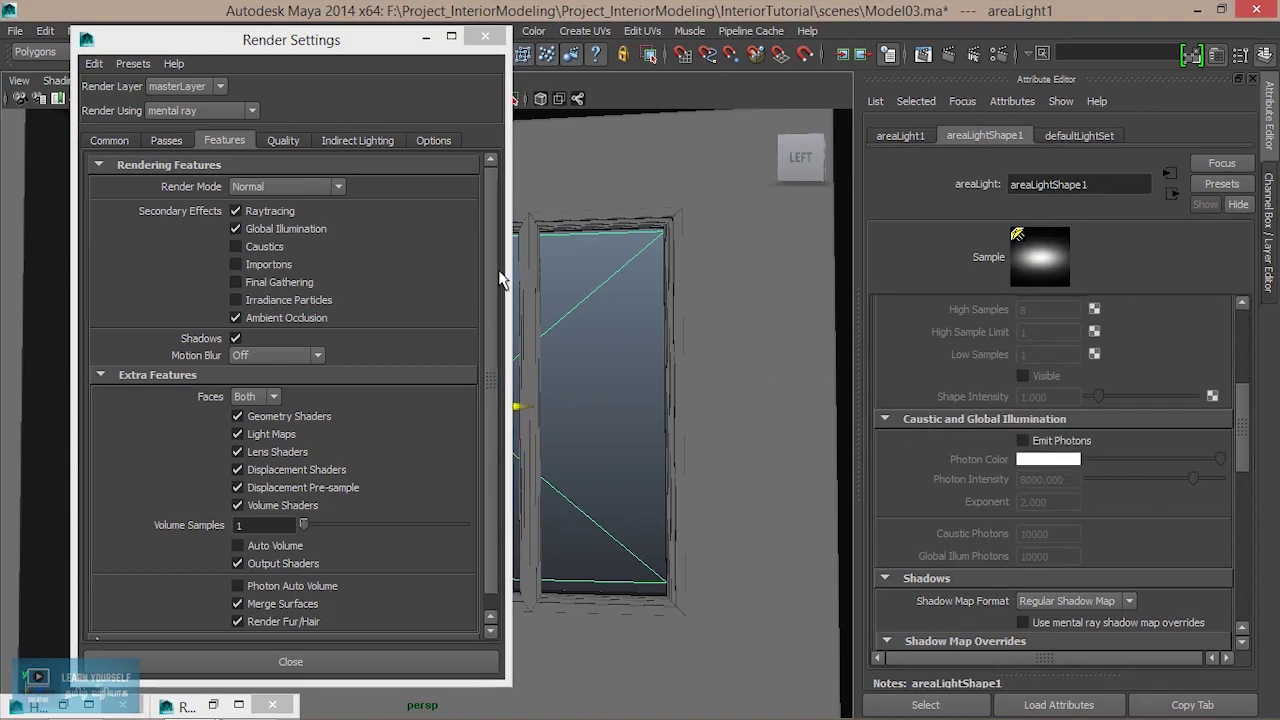
left_click(286, 146)
left_click(352, 146)
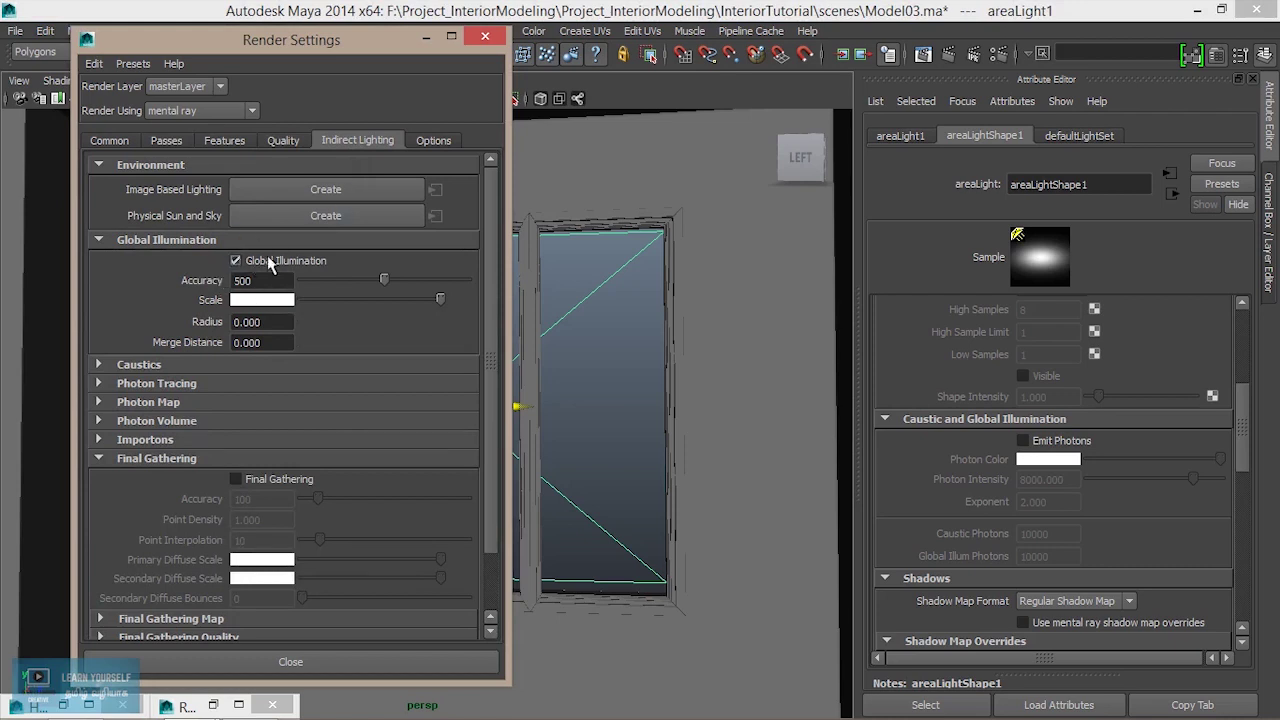
- Turn on Global Illumination and scroll through the indirect lighting settings
left_click(237, 261)
scroll(1049, 443, "down", 3)
scroll(1050, 446, "up", 3)
scroll(1050, 446, "up", 3)
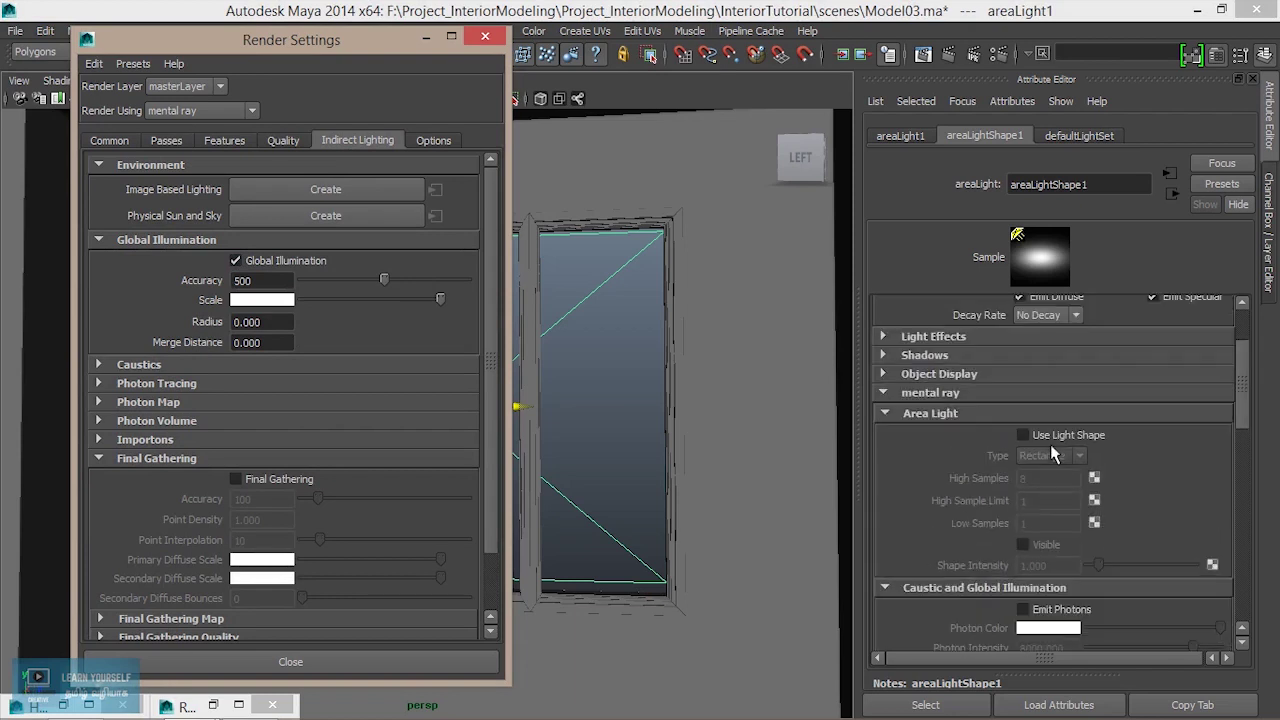
scroll(1072, 505, "up", 3)
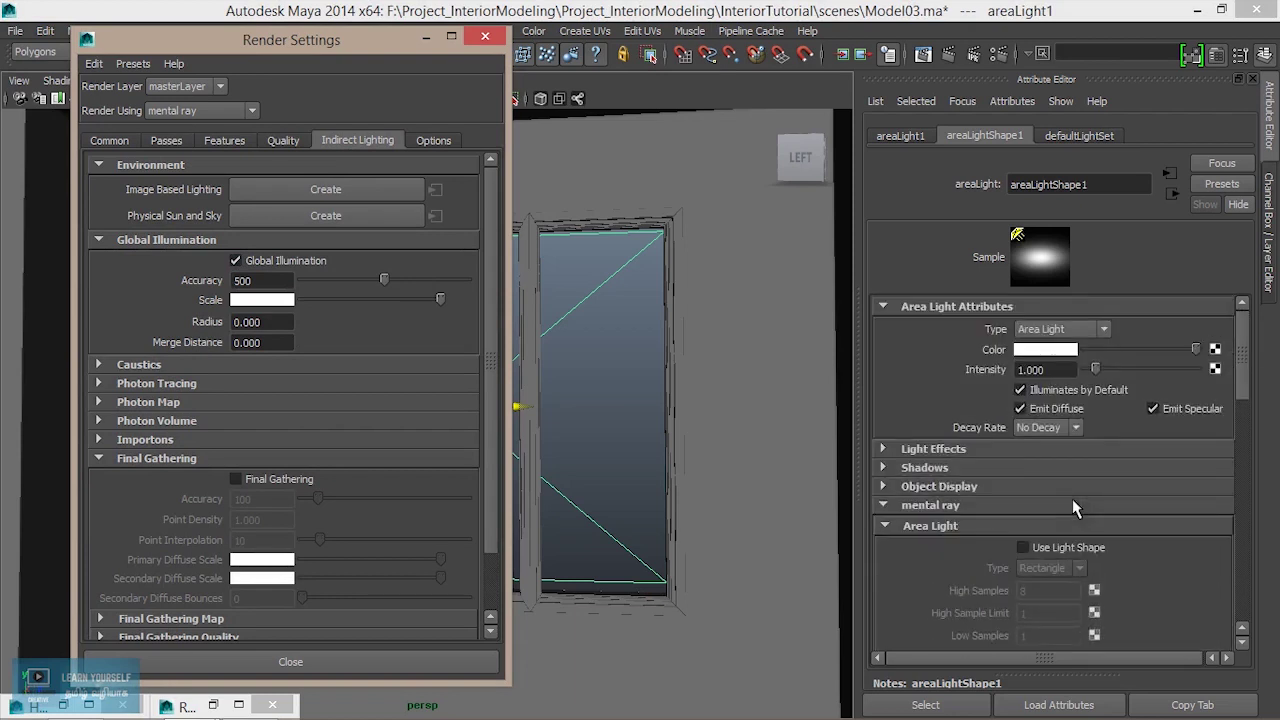
scroll(1072, 505, "down", 1)
scroll(1072, 505, "down", 1)
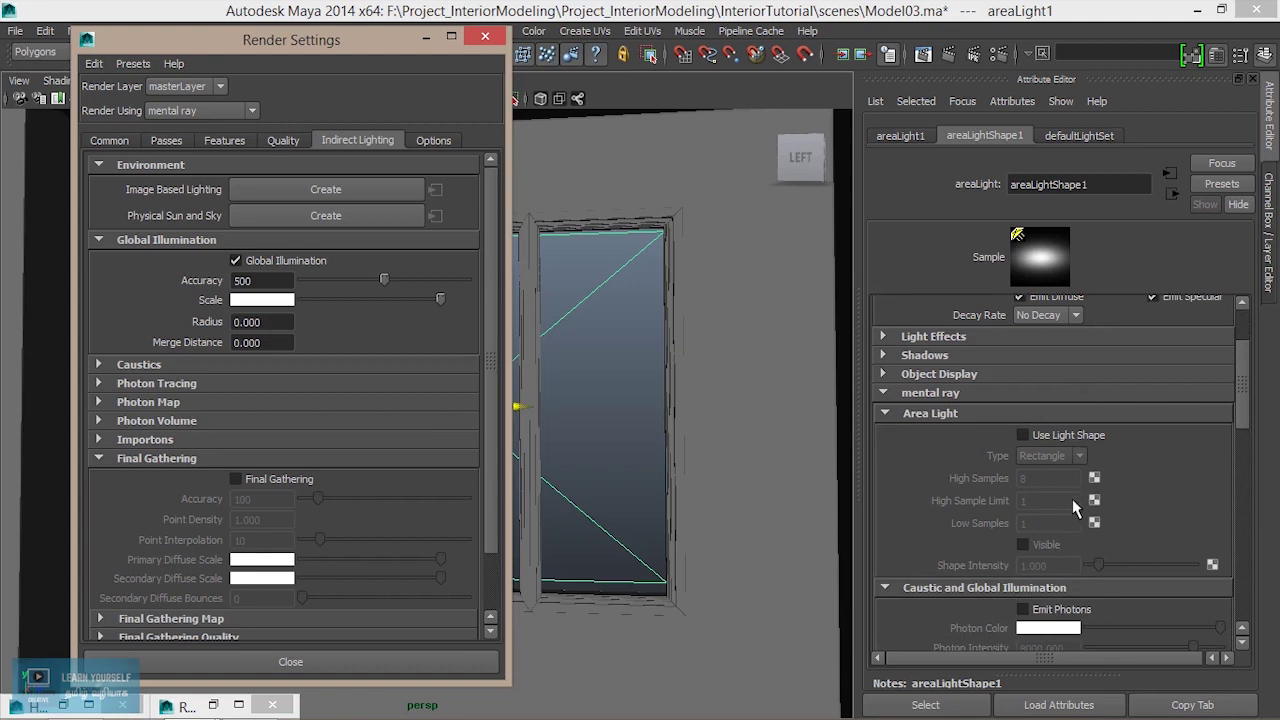
scroll(1072, 505, "down", 1)
scroll(1072, 508, "down", 2)
scroll(1072, 508, "down", 1)
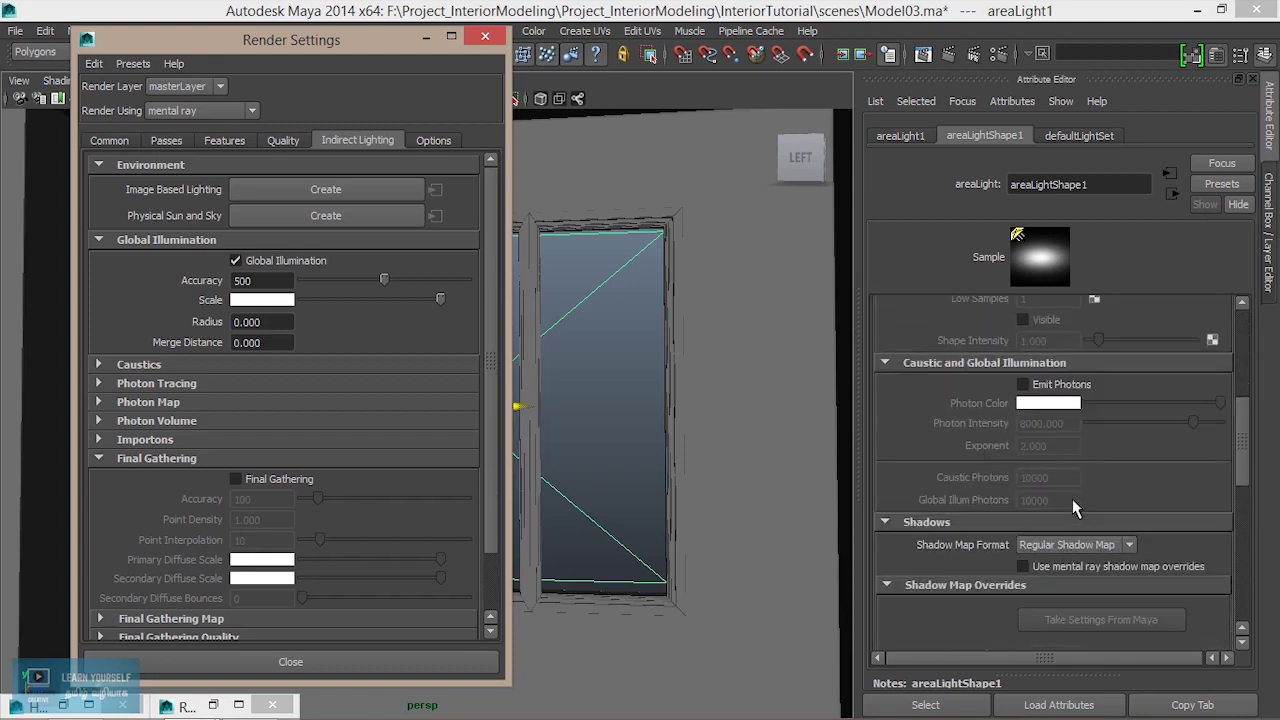
left_click(630, 338)
left_click_drag(577, 263, 594, 348)
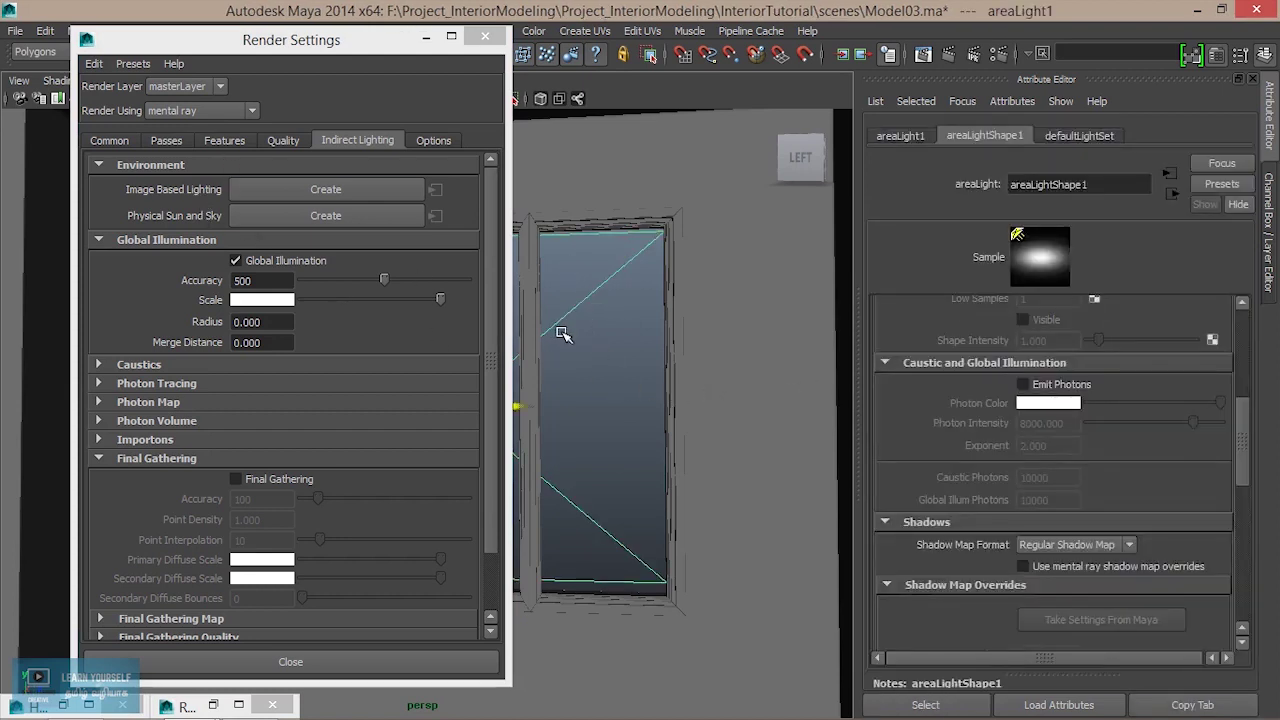
- Toggle Global Illumination off and on, and enable Emit Photons on the area light
left_click(236, 260)
scroll(348, 258, "down", 2)
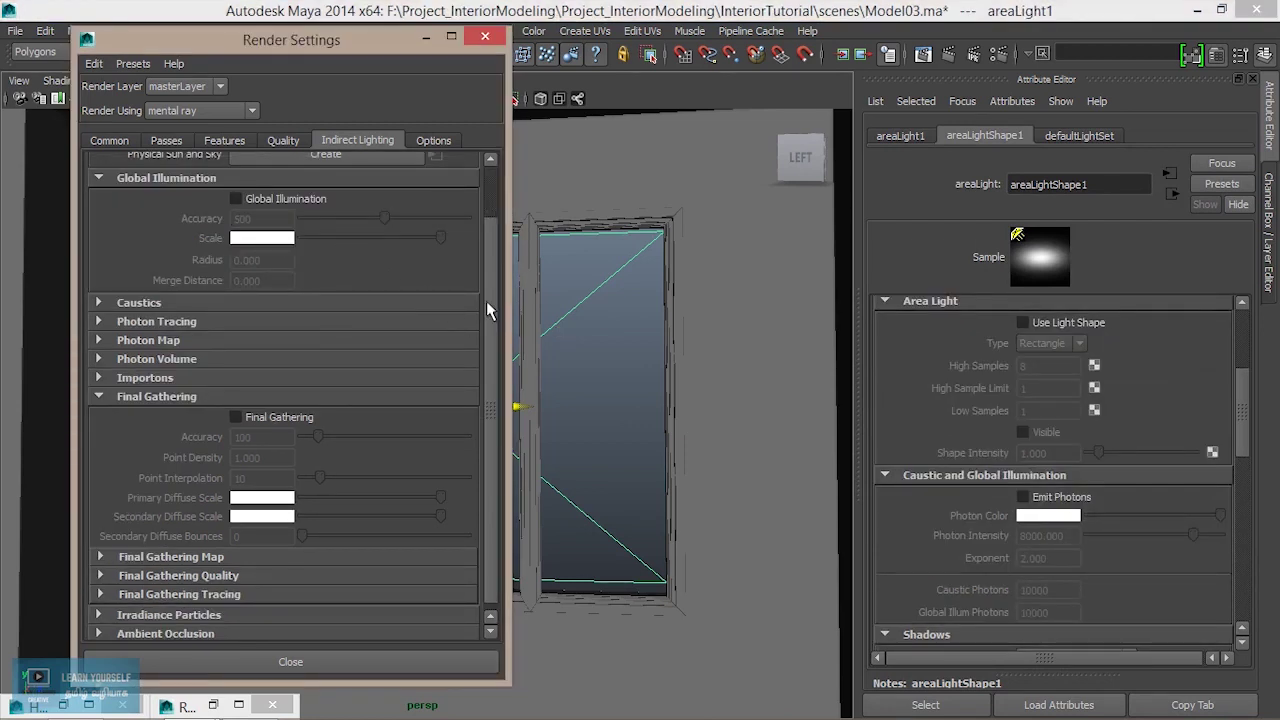
left_click(236, 198)
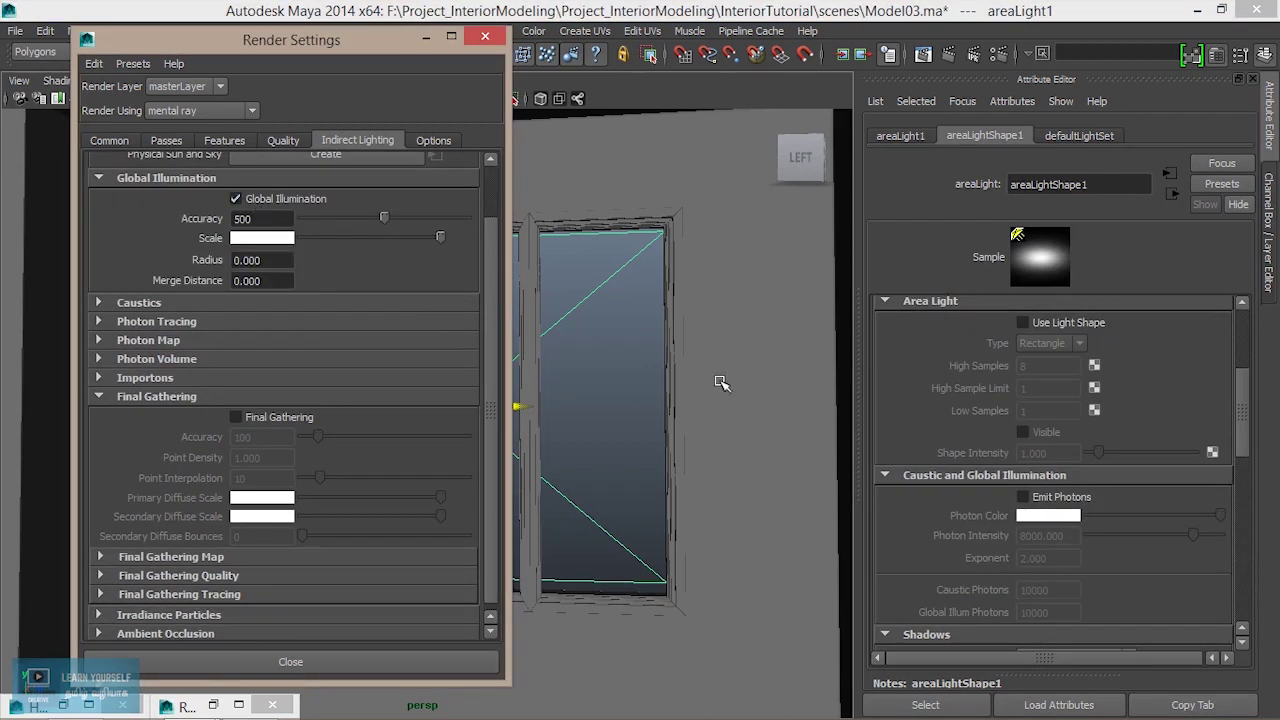
left_click(1058, 498)
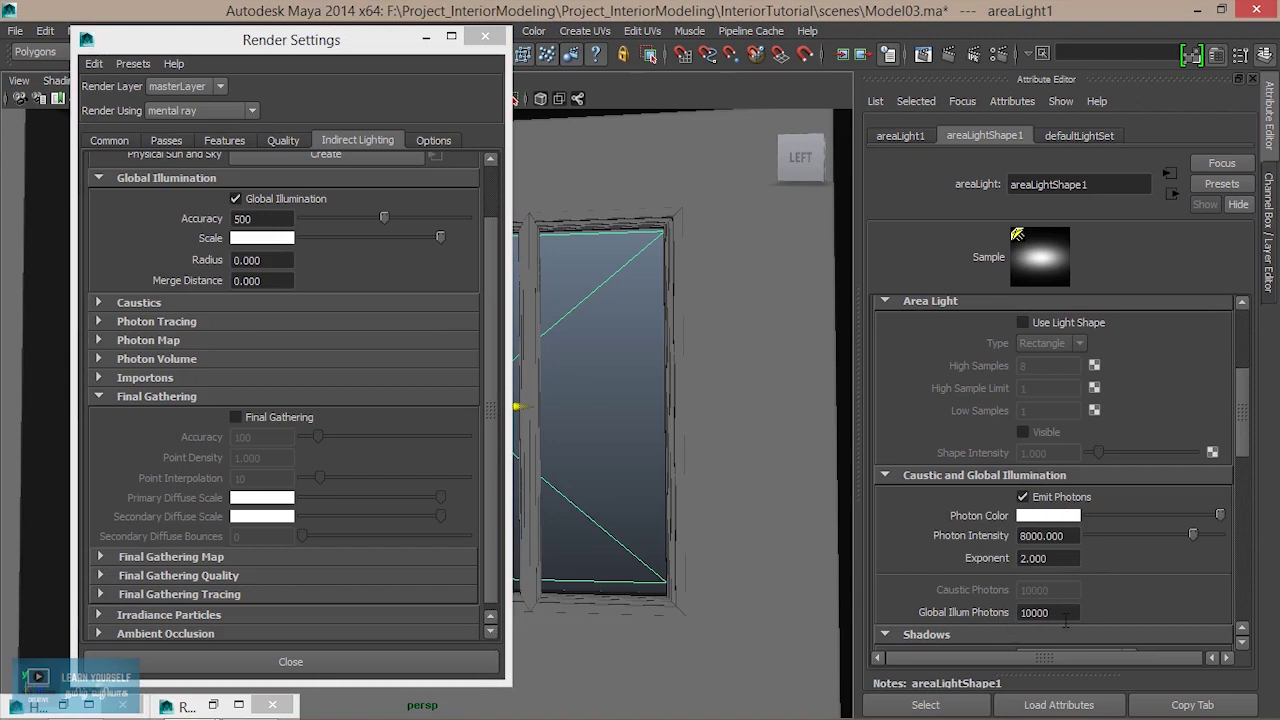
- Refresh the light's photon attributes (intensity 8000, exponent 2) and confirm Global Illumination stays on
left_click(262, 202)
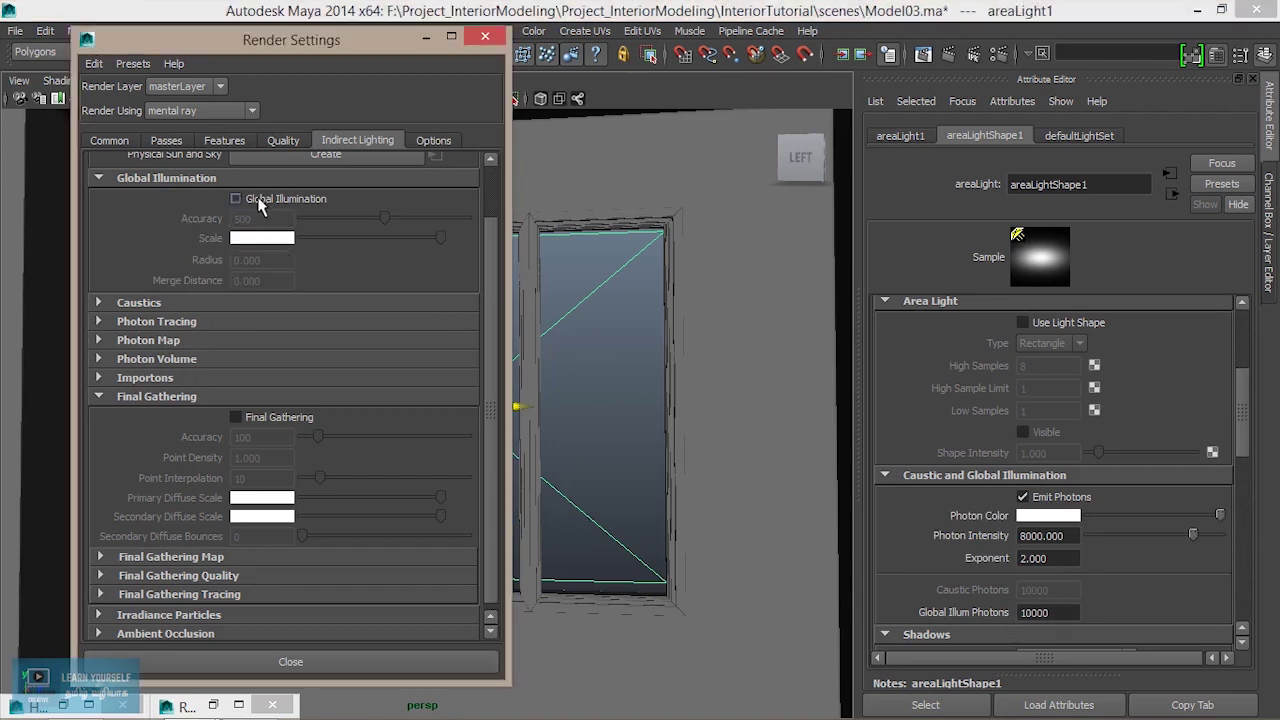
left_click(588, 385)
left_click(574, 306)
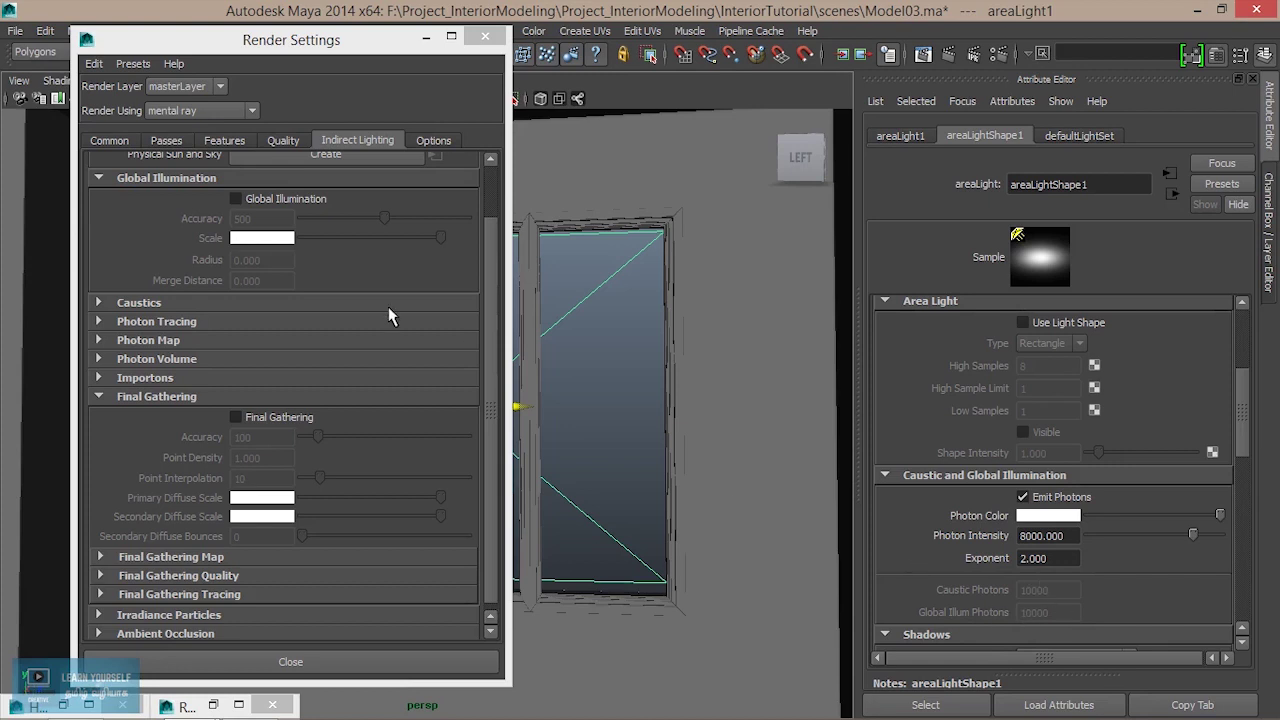
left_click(236, 198)
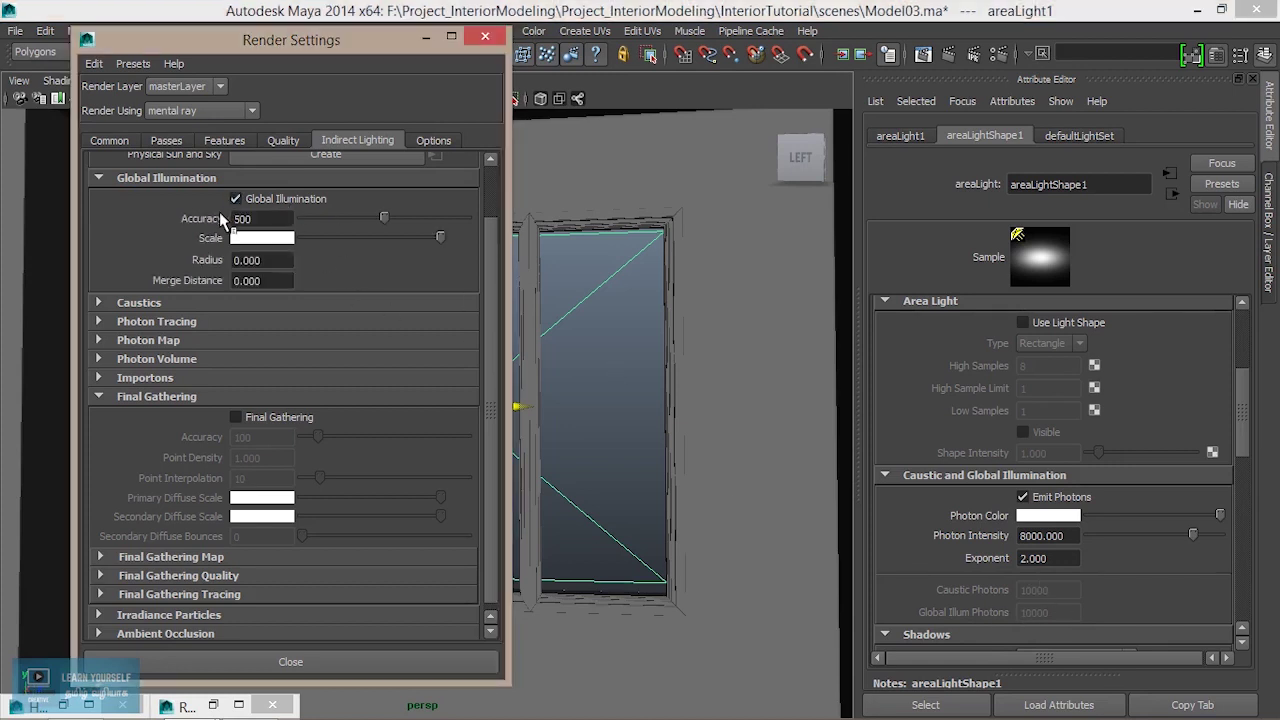
left_click(240, 142)
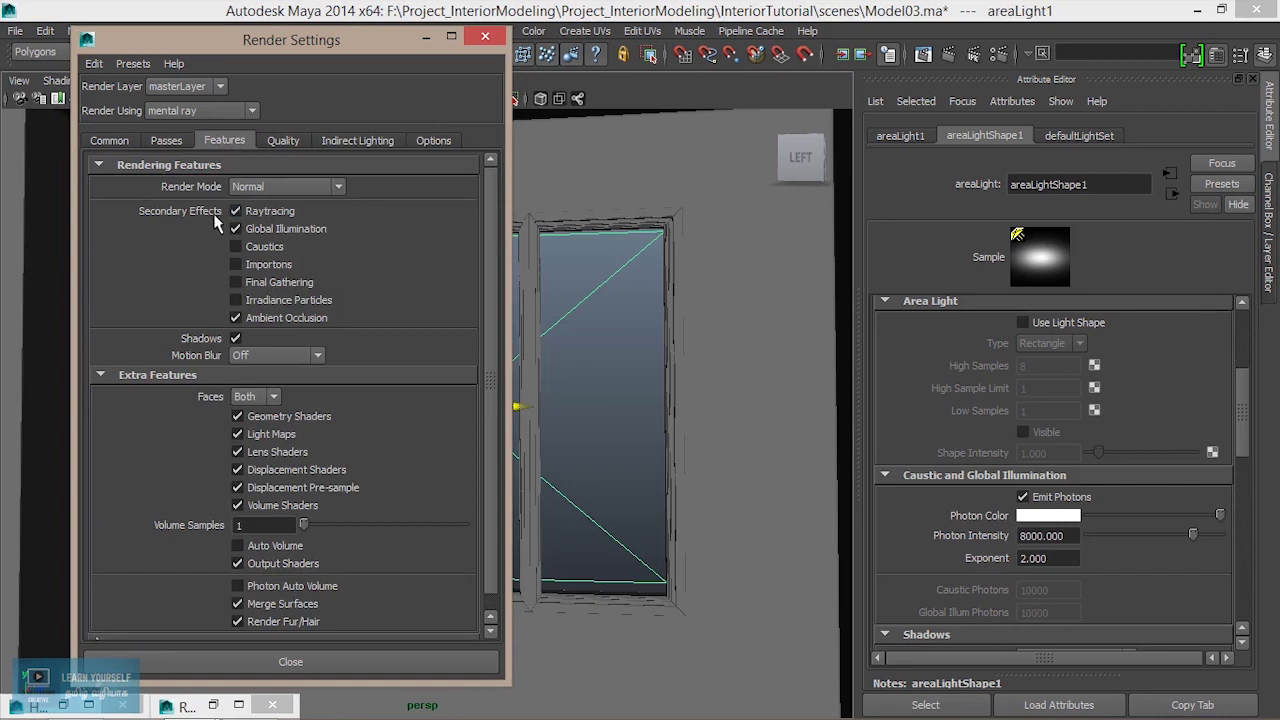
left_click(352, 141)
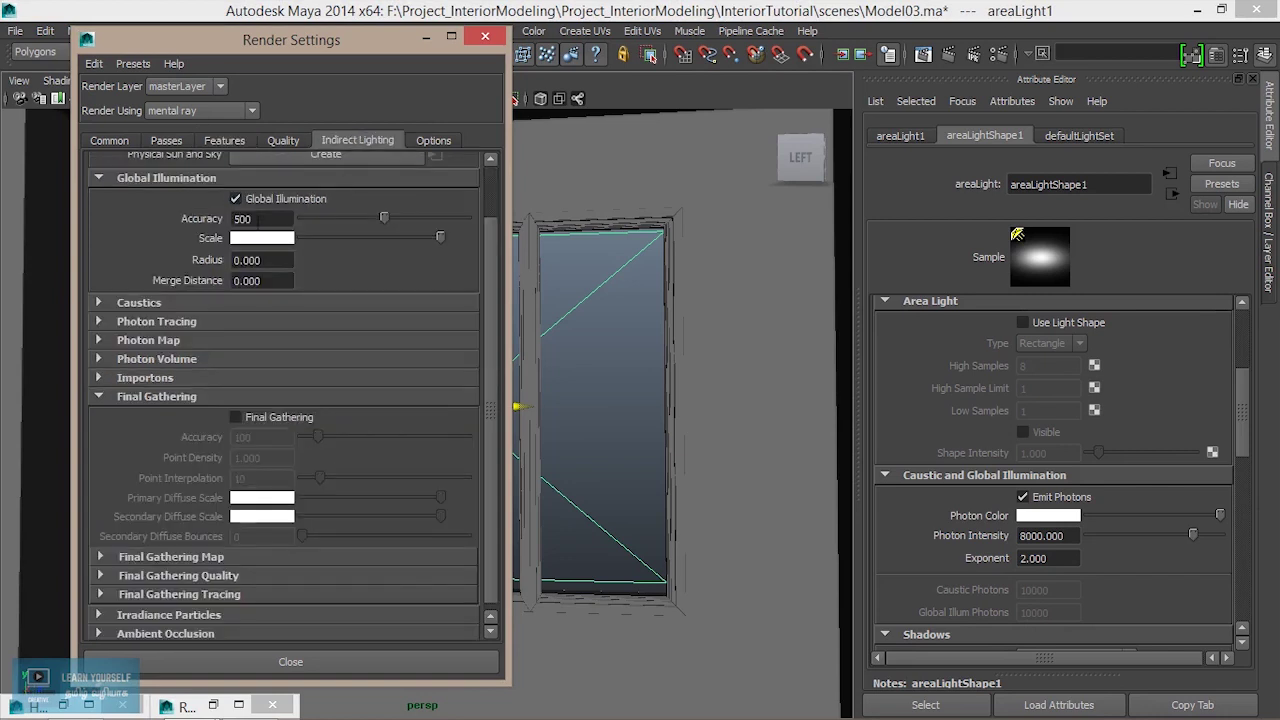
scroll(625, 421, "down", 3)
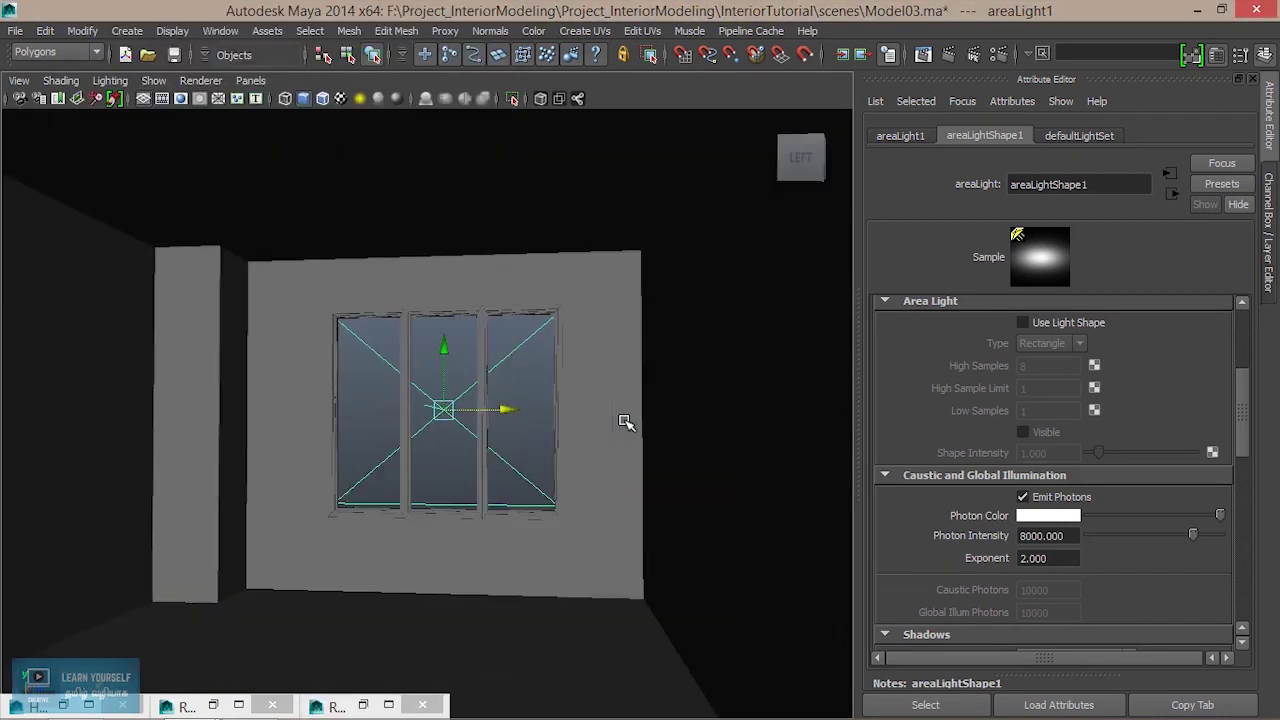
- Render the room, getting a grainy photon-lit image in 0:32, then hide the Render View
scroll(625, 421, "up", 2)
left_click(922, 55)
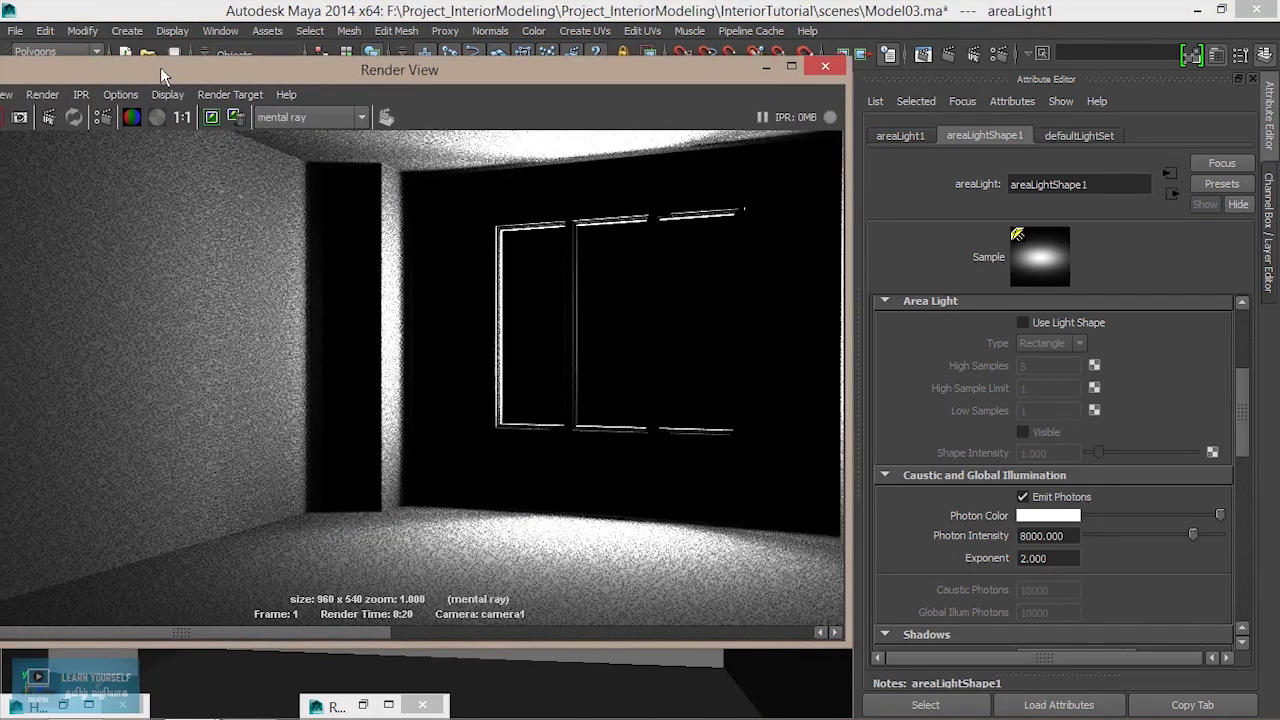
left_click_drag(163, 77, 256, 60)
left_click(61, 100)
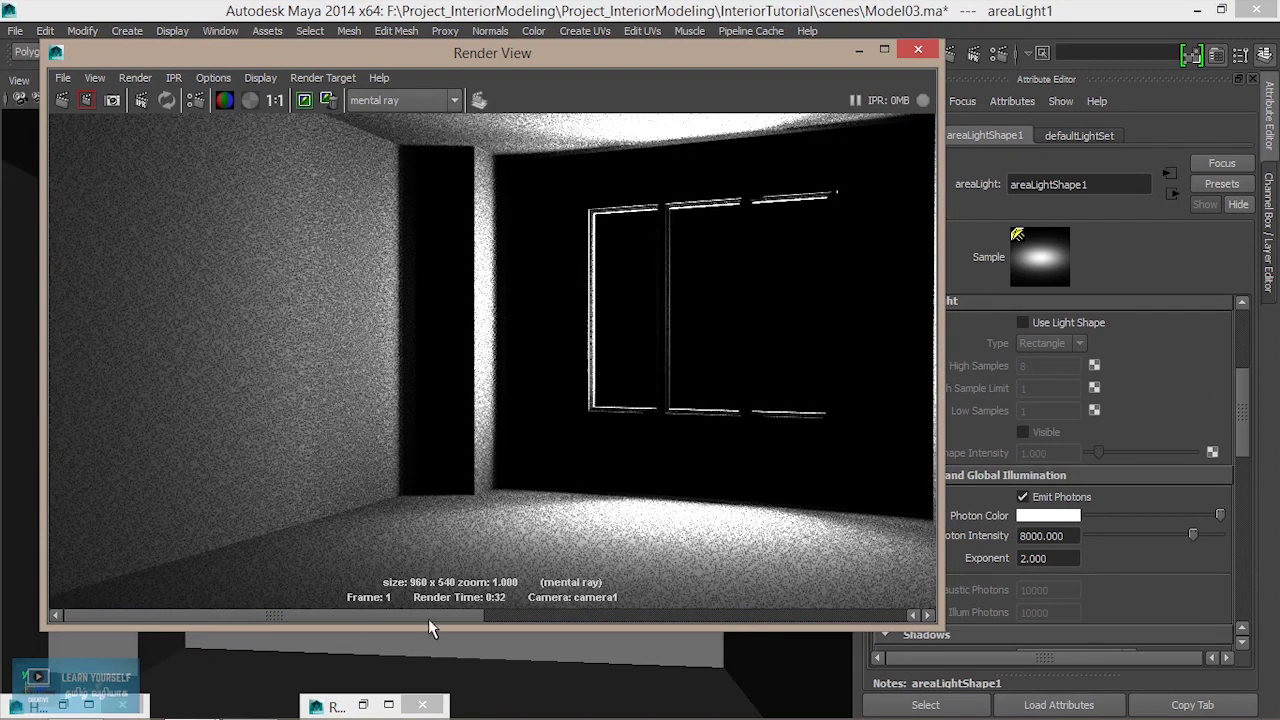
mouse_move(474, 613)
left_mouse_down()
mouse_move(751, 610)
mouse_move(460, 610)
left_mouse_up()
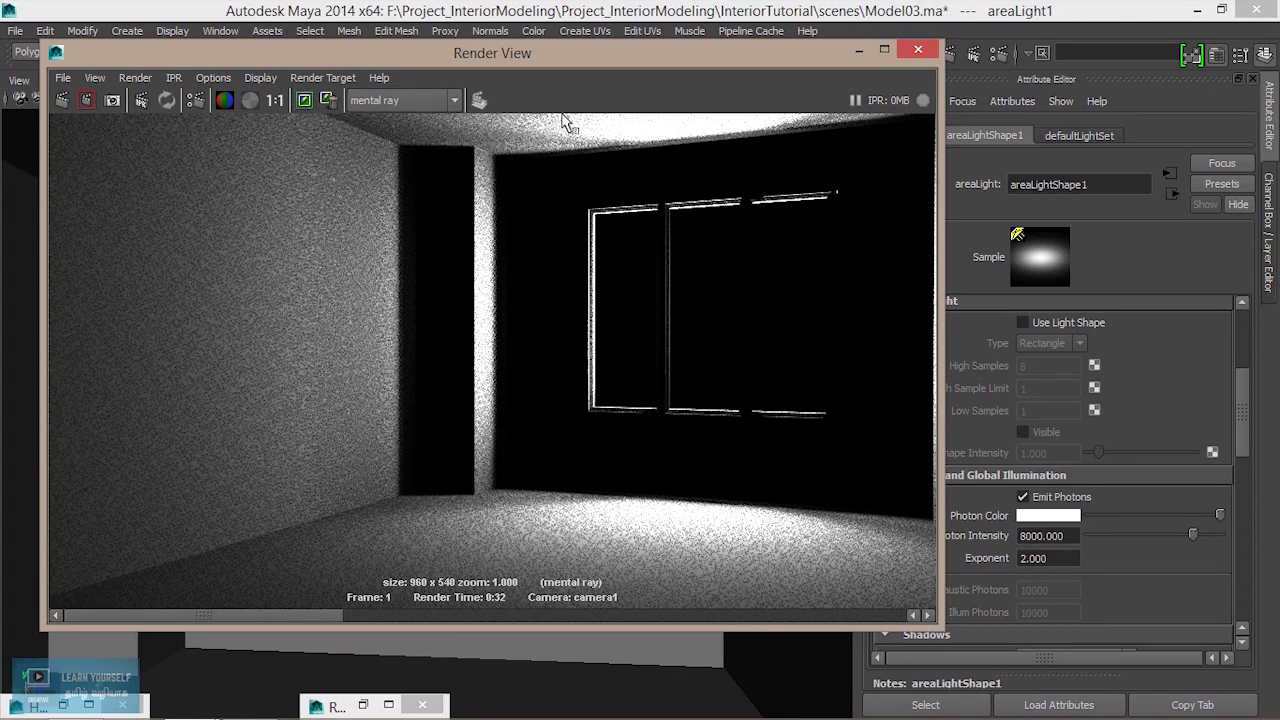
left_click(858, 49)
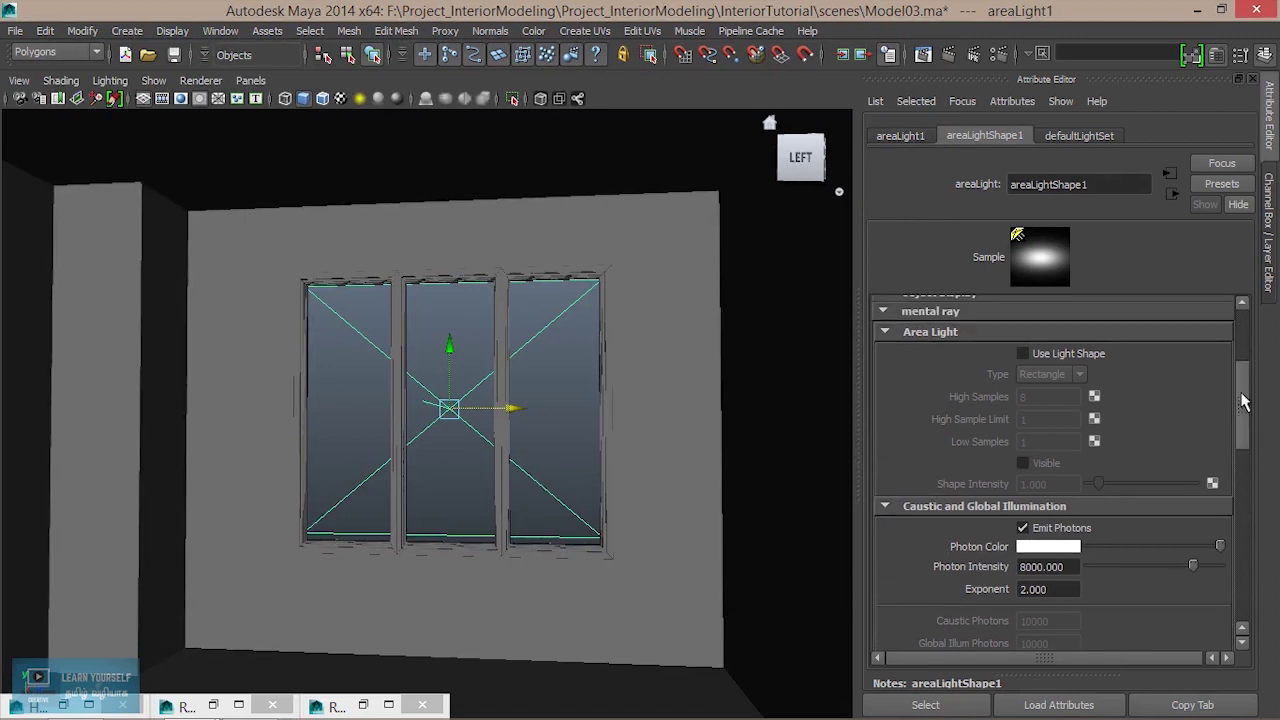
- Turn the area light's direct Intensity down to 0
left_click_drag(1246, 397, 1250, 315)
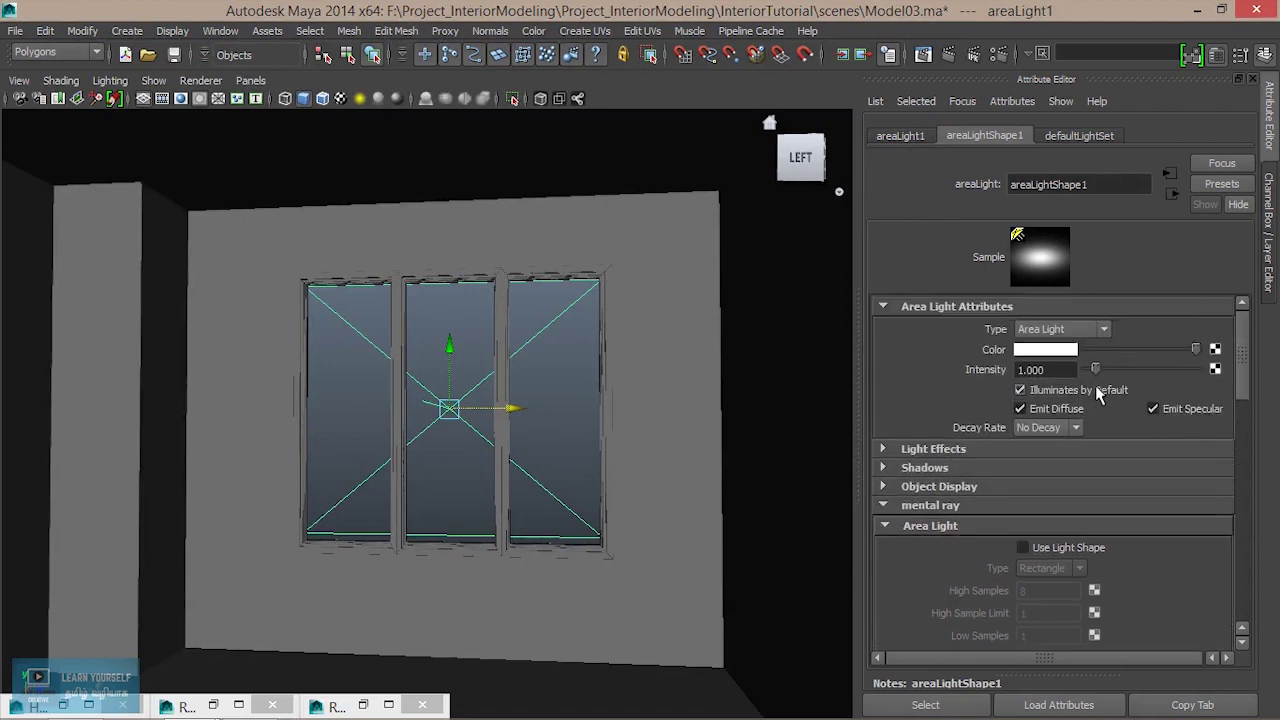
left_click_drag(1093, 370, 1079, 368)
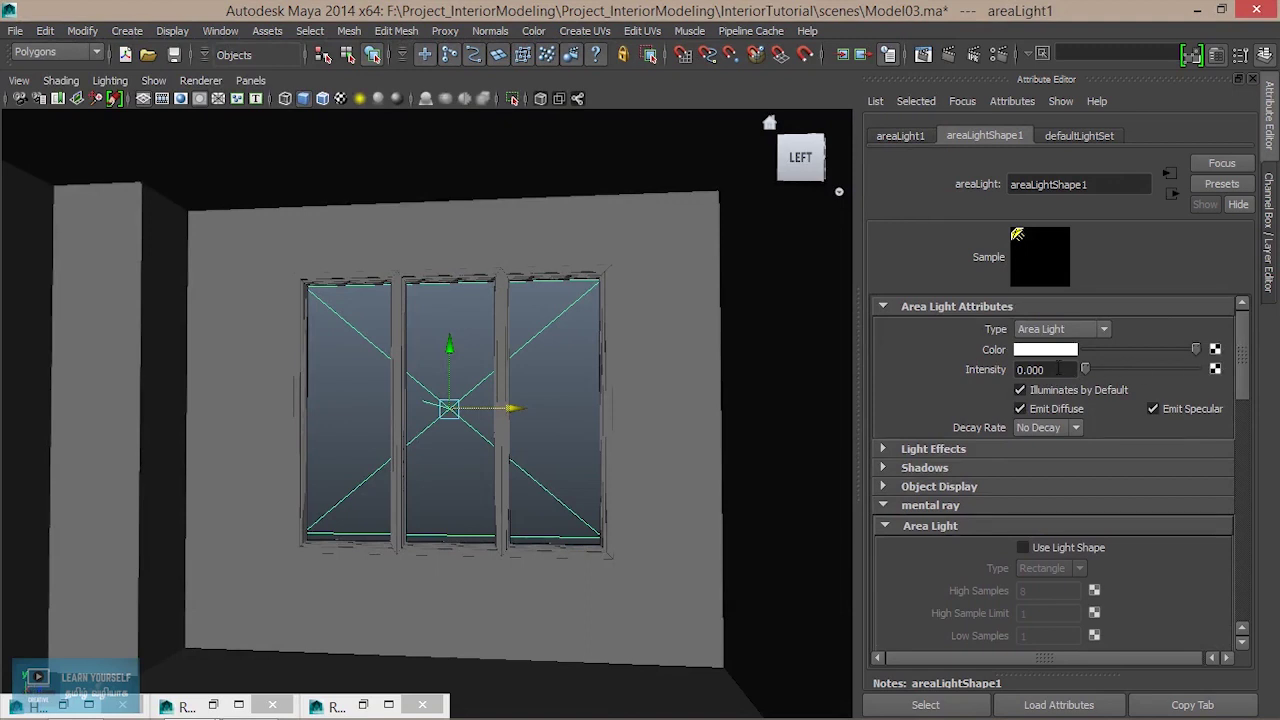
left_click_drag(1245, 356, 1242, 446)
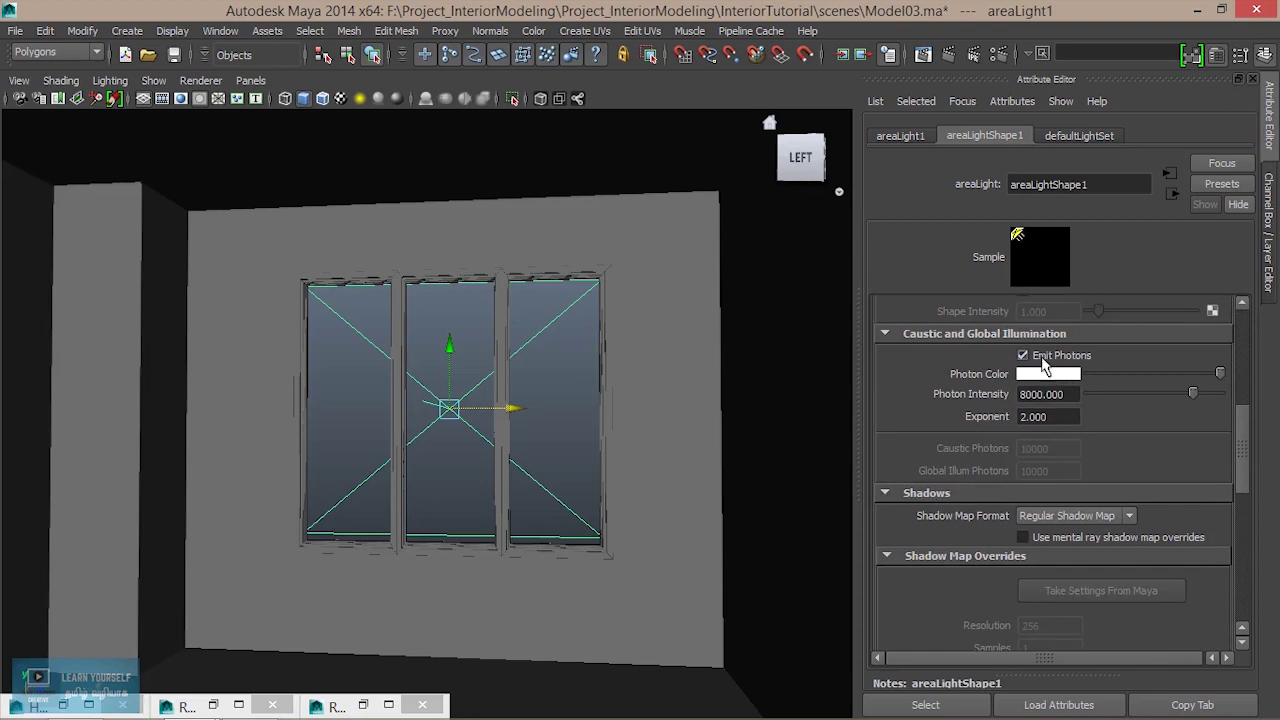
mouse_move(554, 383)
left_mouse_down()
mouse_move(553, 460)
mouse_move(529, 317)
left_mouse_up()
key("ctrl+z")
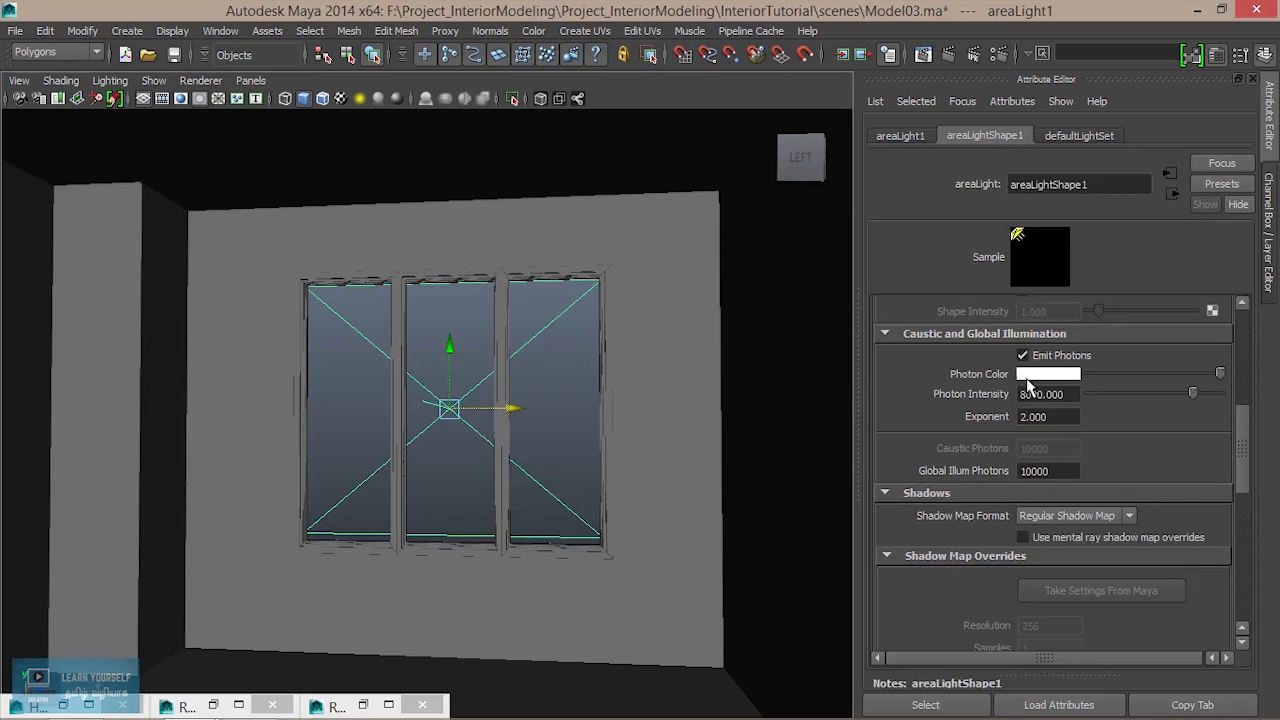
- Set Photon Intensity to 10000 and render the room again
left_click_drag(1029, 394, 1019, 394)
type("10000.000")
key("Return")
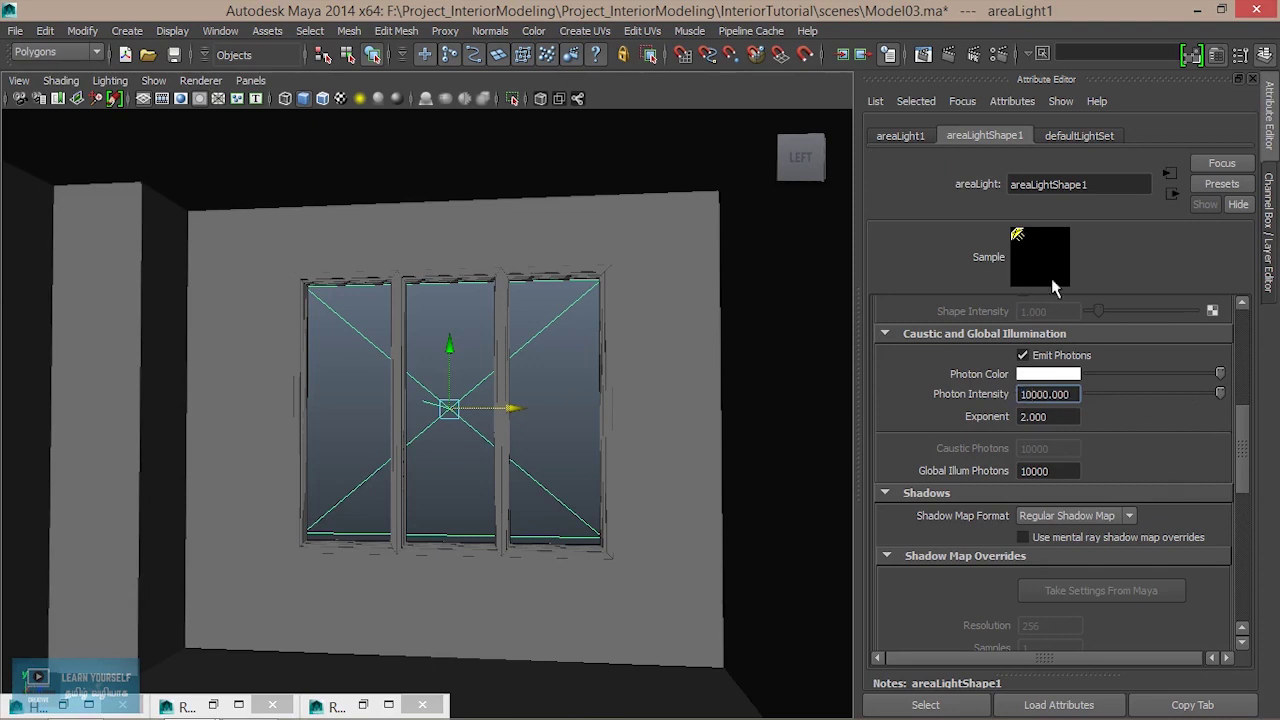
left_click(922, 55)
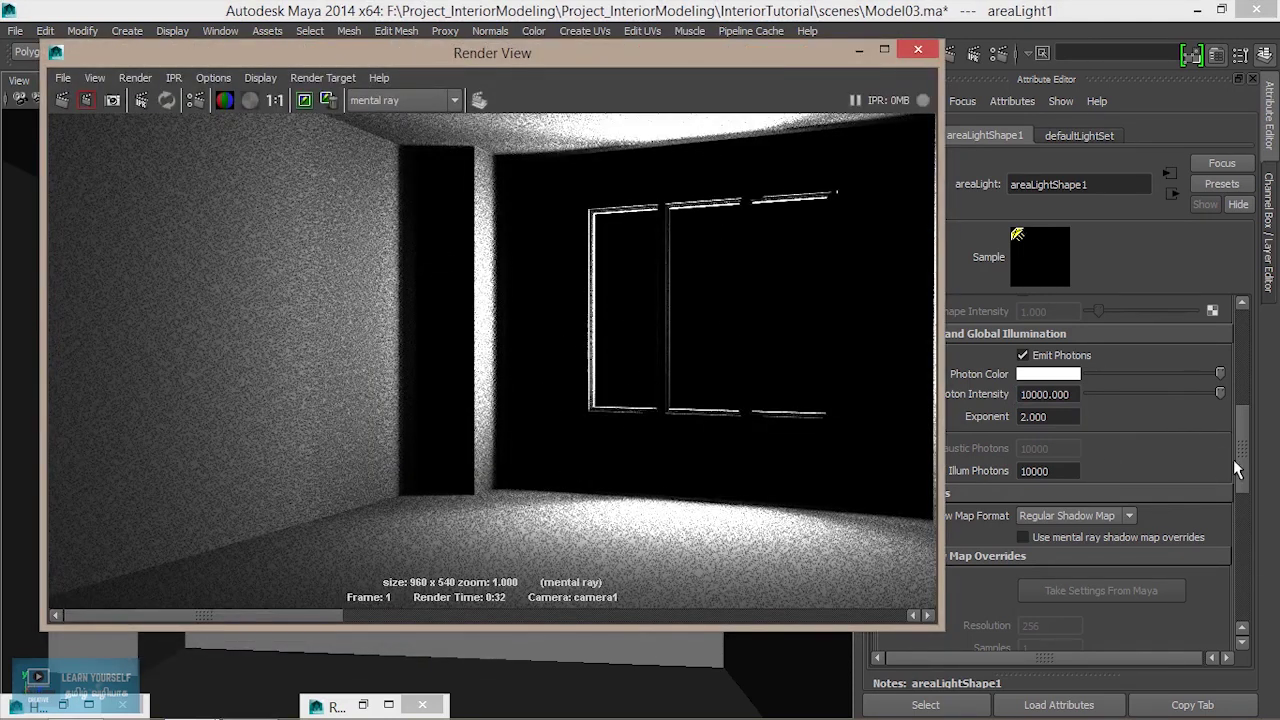
- Set the area light's Photon Intensity to 100000 and re-render the room
left_click_drag(1245, 455, 1240, 446)
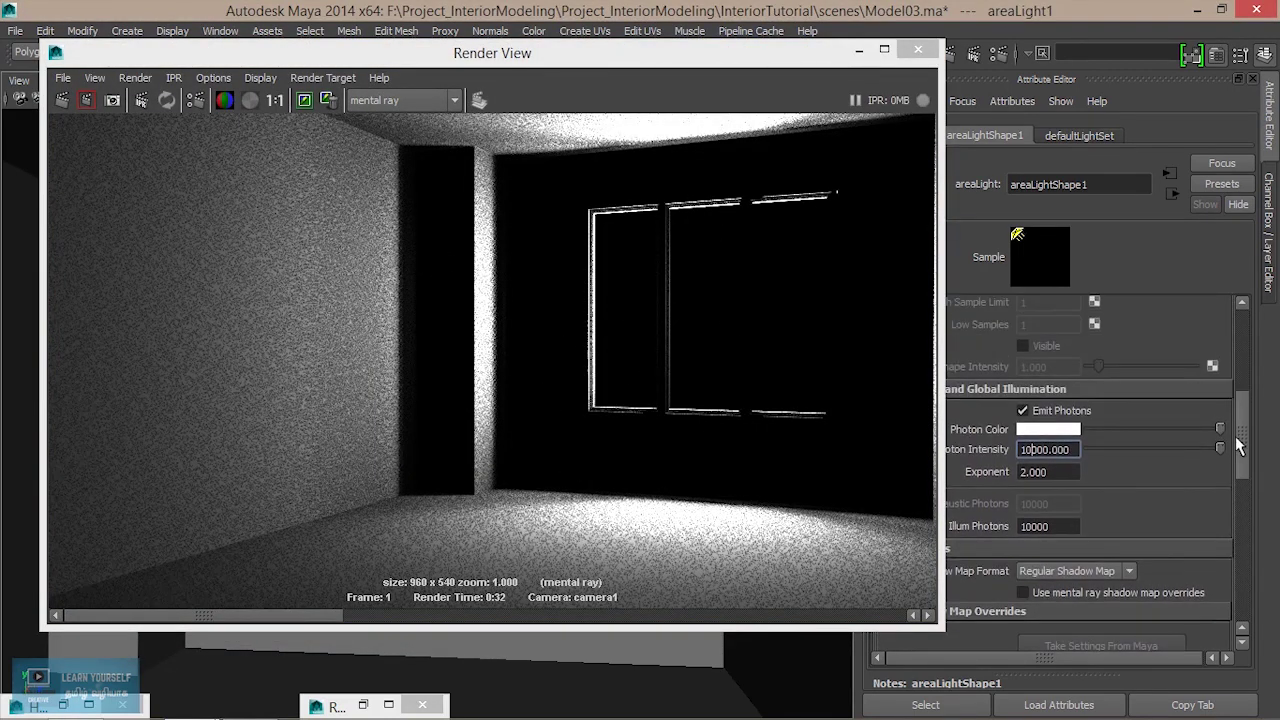
left_click(1030, 449)
left_click(61, 100)
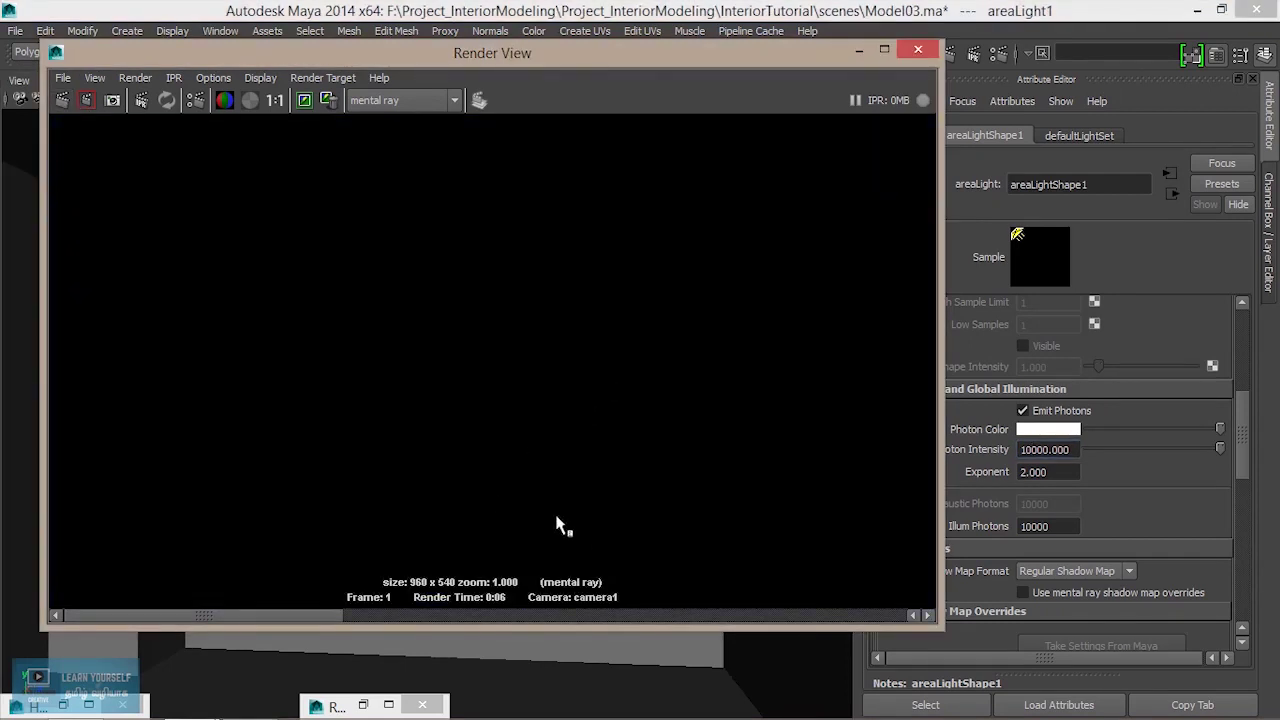
- Compare against the stored render, minimize the Render View, and make Photon Intensity 1000000
left_click(477, 620)
left_click(380, 620)
left_click(858, 50)
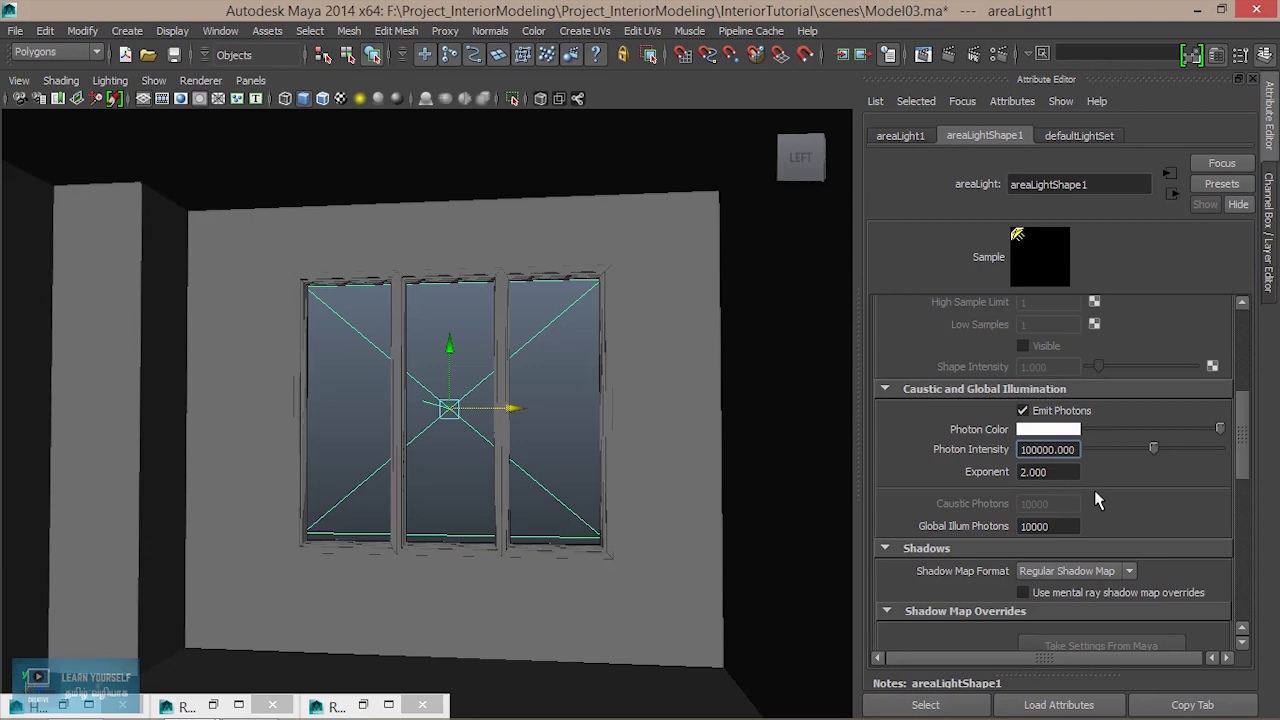
type("0")
- Render the room at 1000000, then set Photon Intensity to 10000000 and render again
left_click(922, 54)
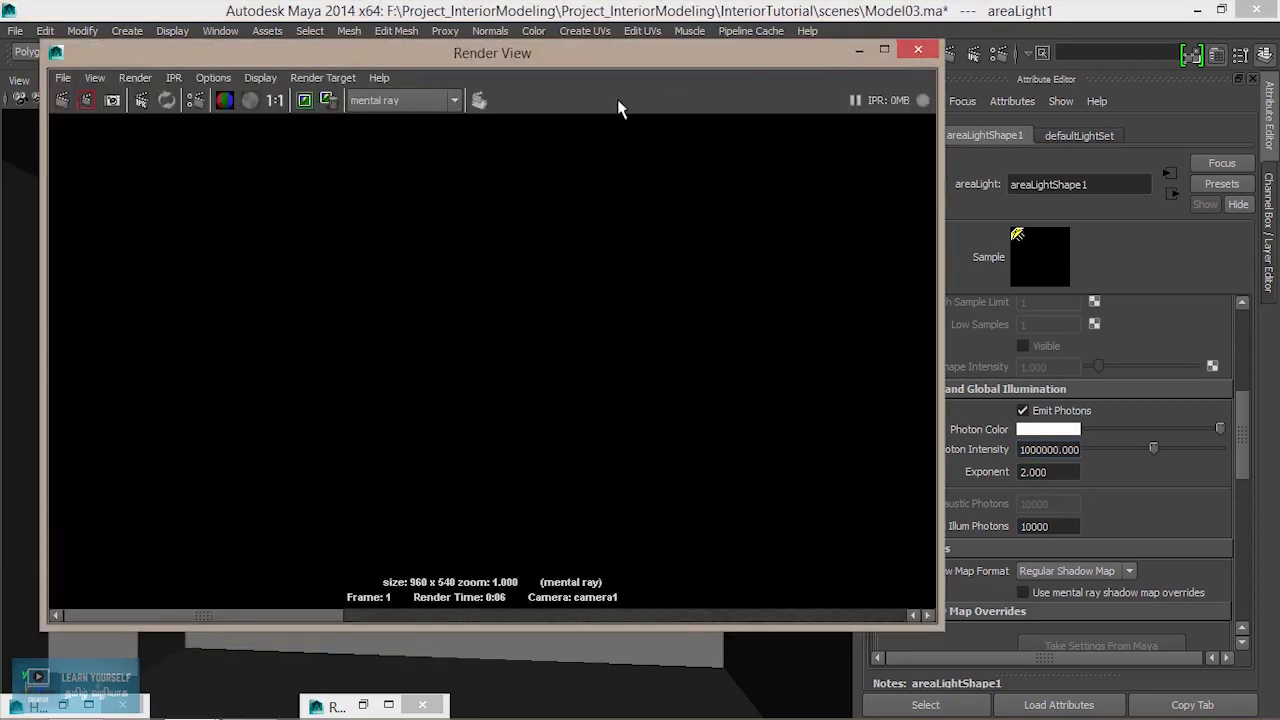
left_click(62, 100)
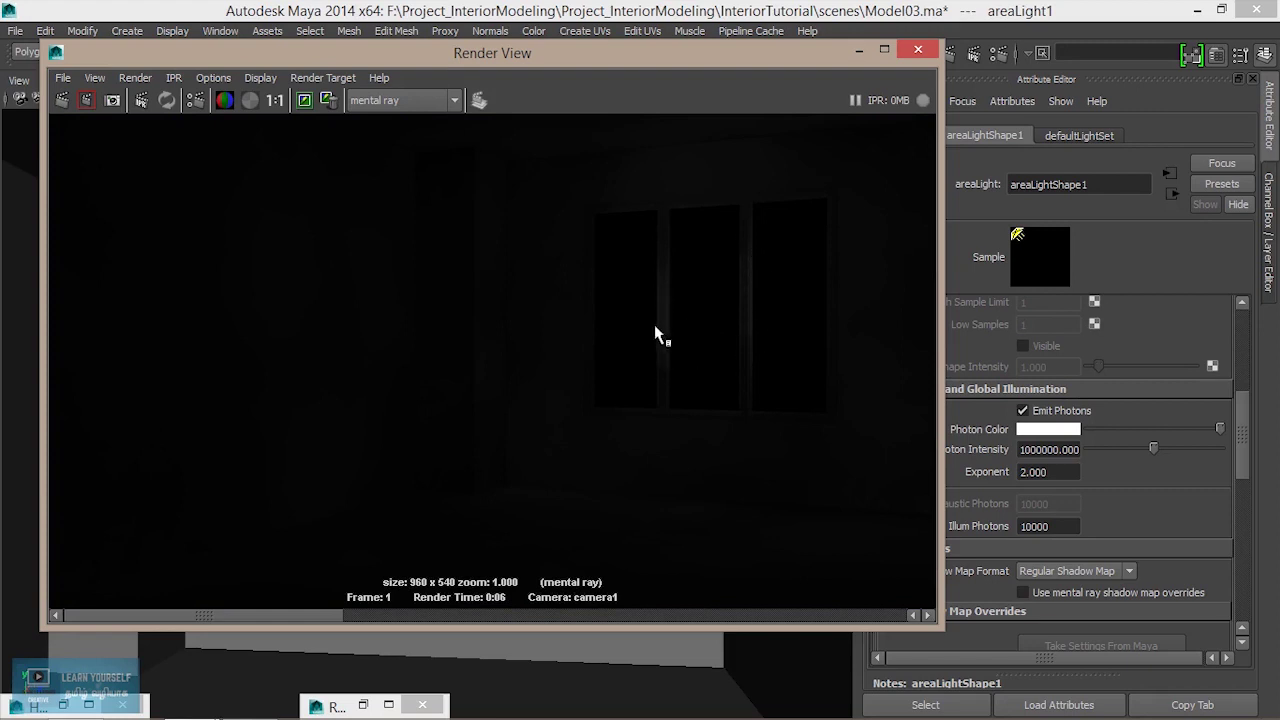
left_click(1027, 449)
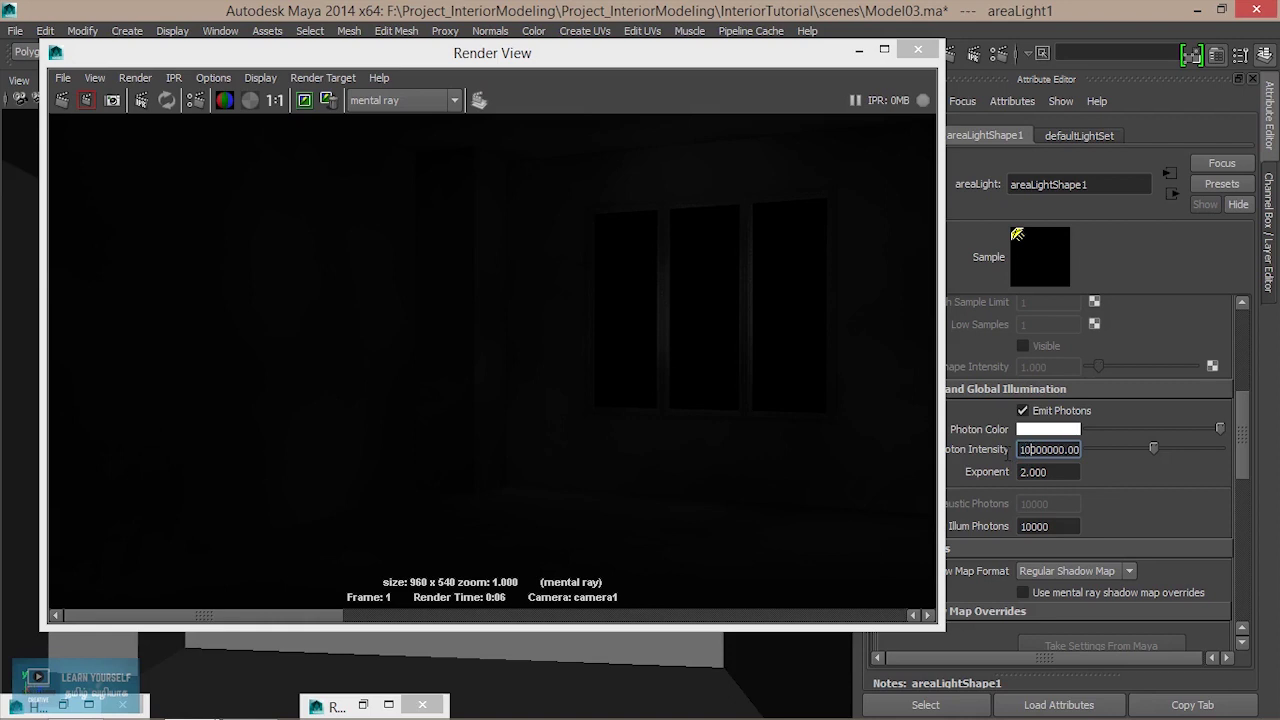
left_click(66, 109)
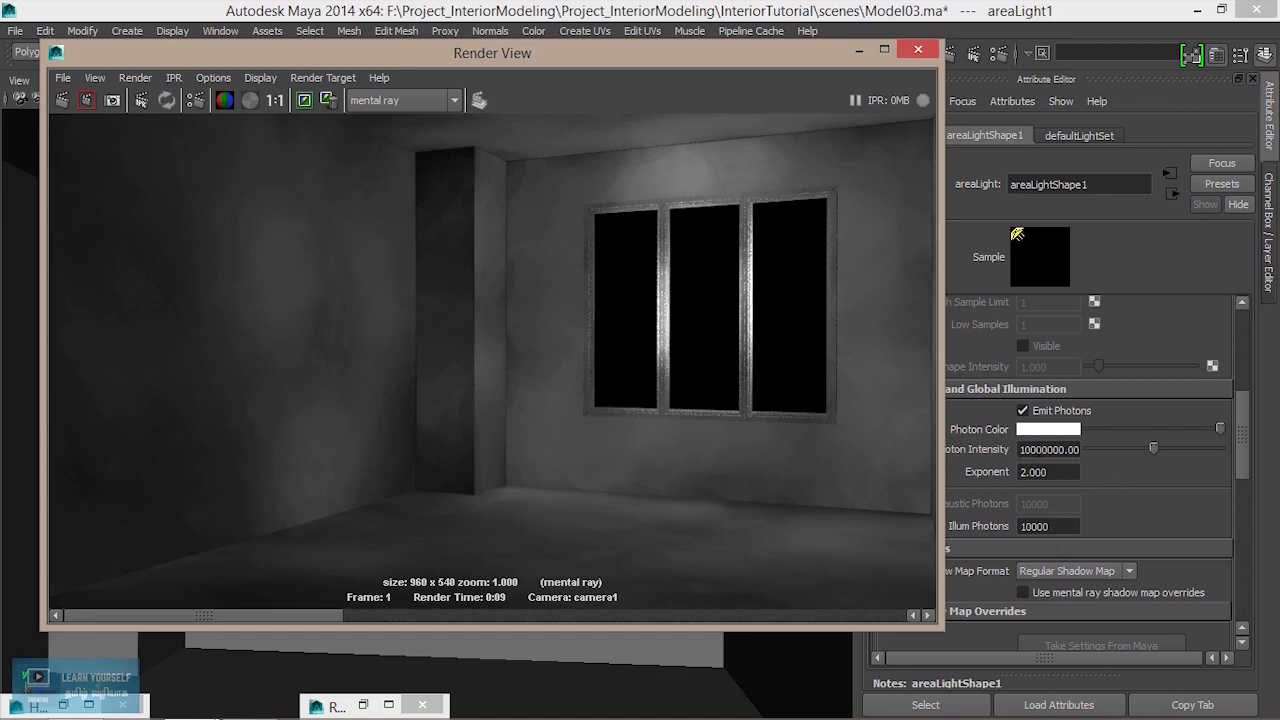
- Set Photon Intensity to 20000000, re-render the room, and keep the brighter image
left_click(1022, 449)
type("2")
key("Return")
left_click(62, 102)
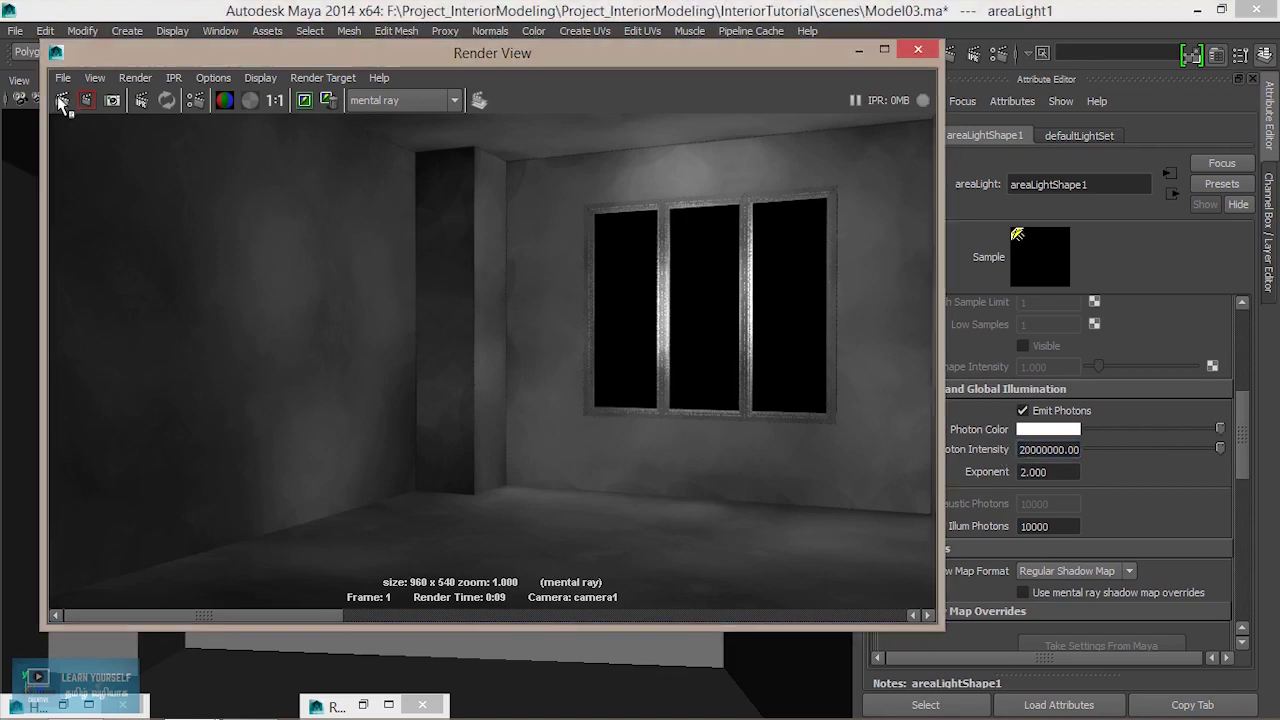
left_click(62, 102)
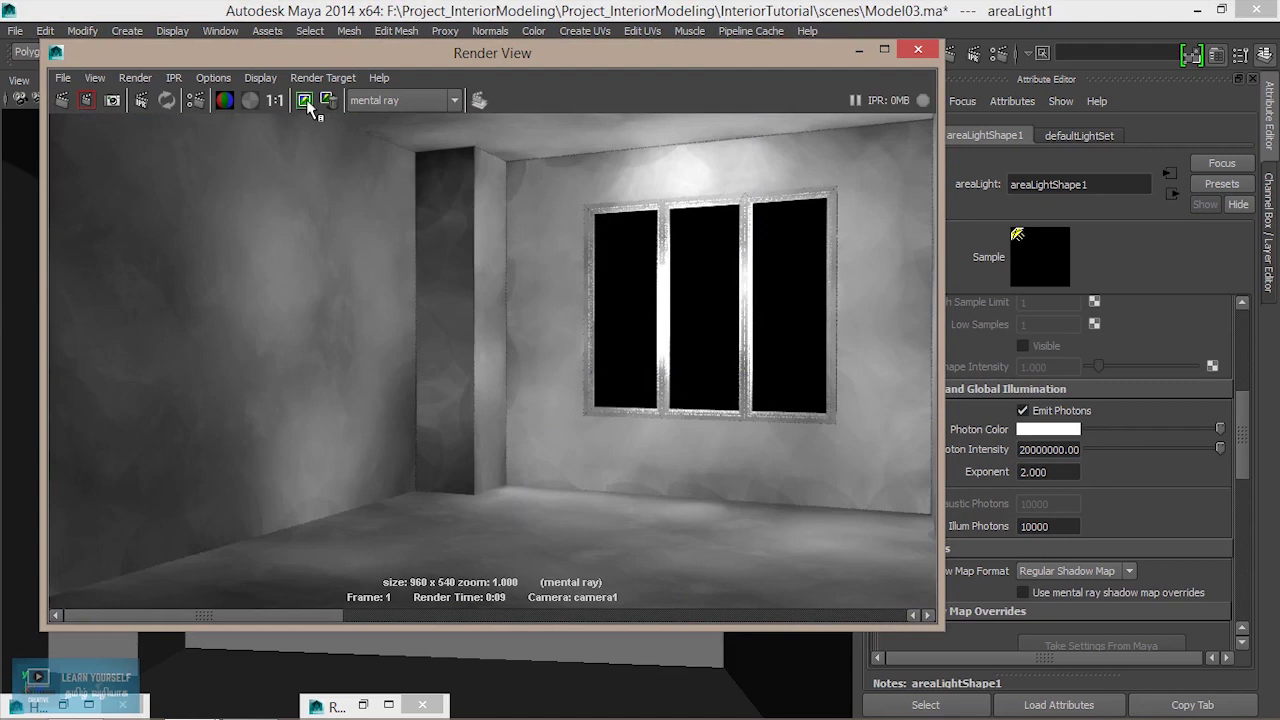
left_click(308, 104)
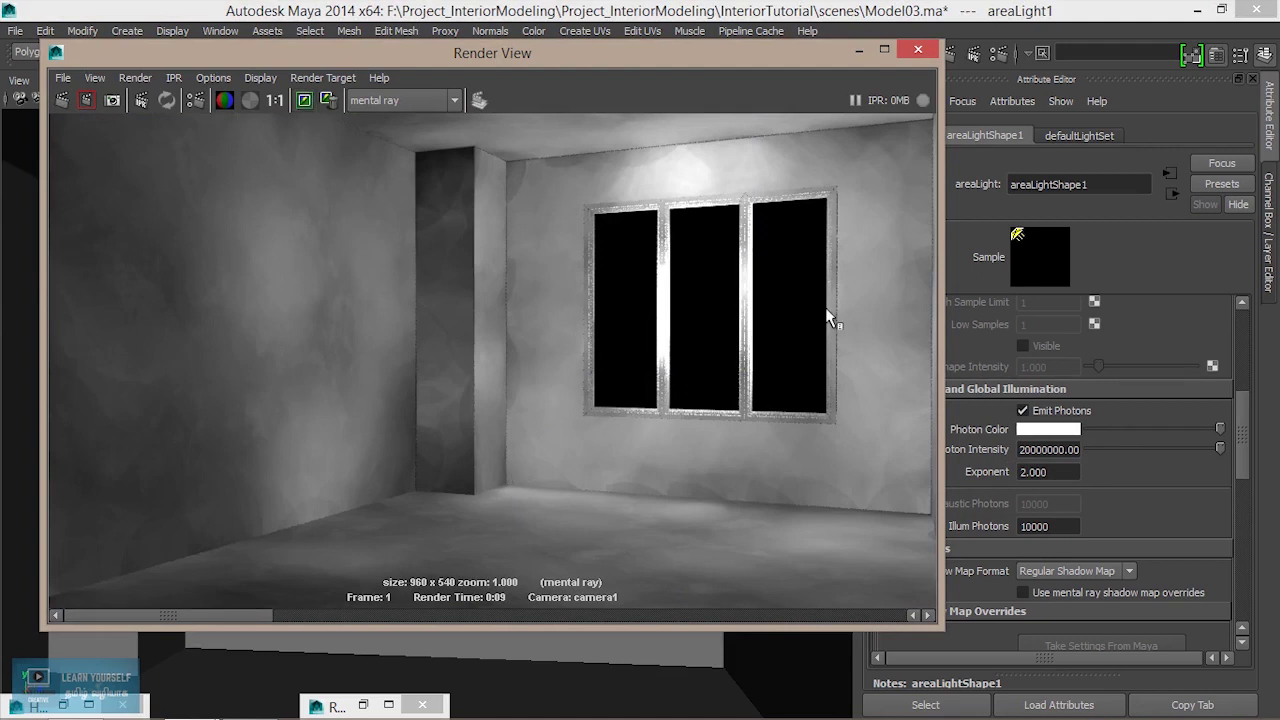